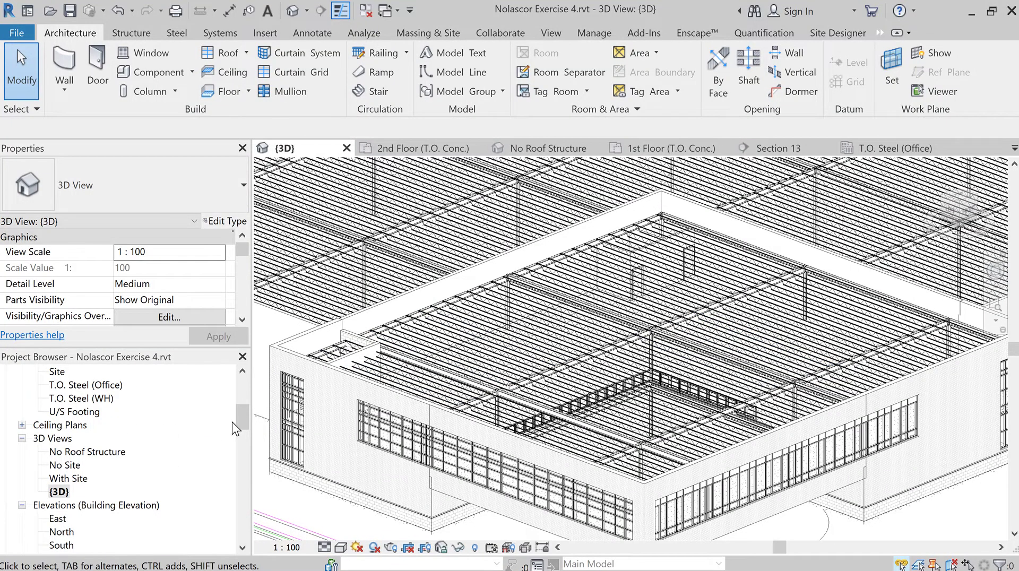
Step: Open the T.O. Steel (Office) floor plan from the Project Browser
{"action": "left_click_drag", "start_coordinate": [238, 416], "coordinate": [239, 403]}
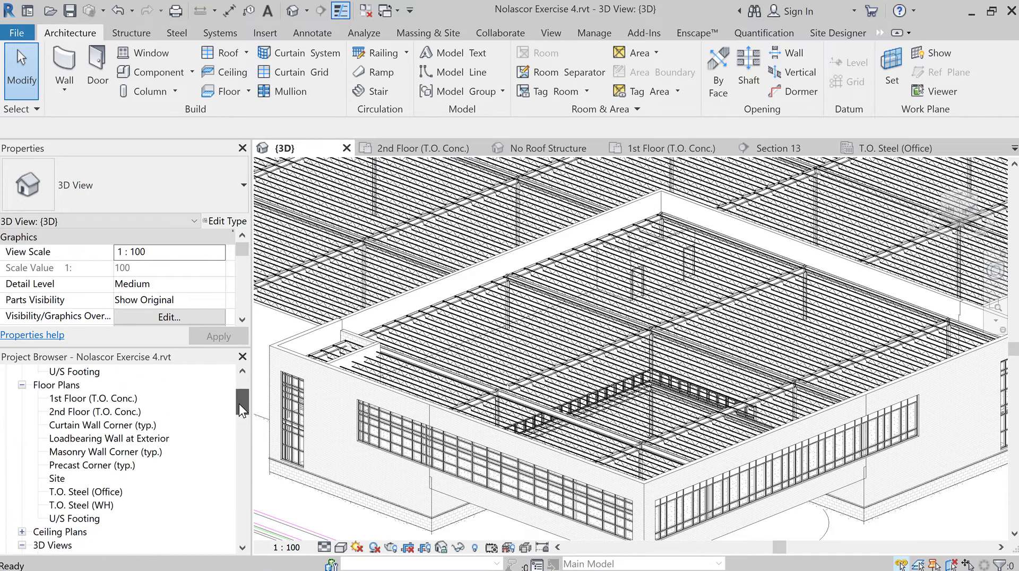
{"action": "left_click", "coordinate": [100, 492]}
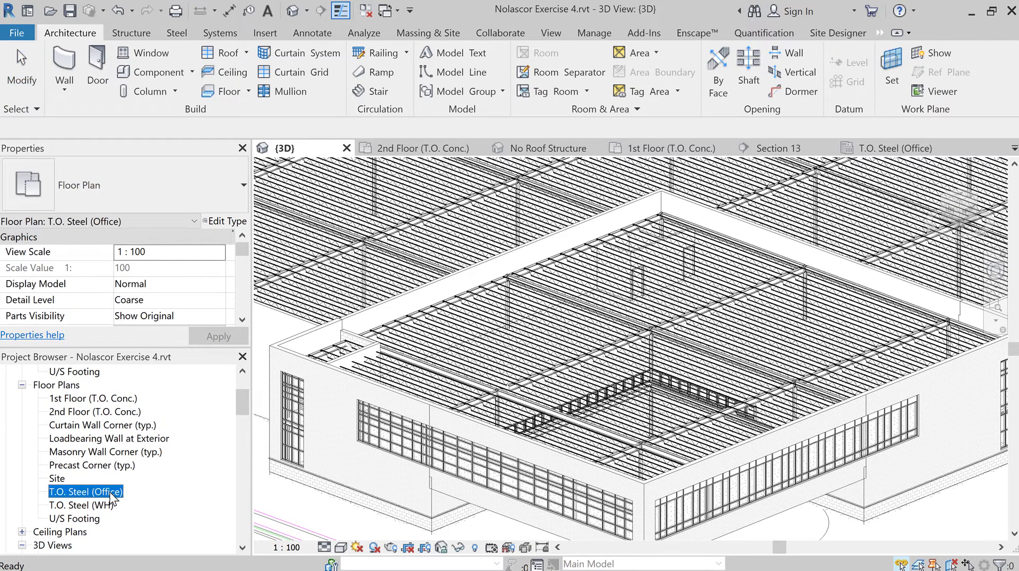
{"action": "double_click", "coordinate": [110, 494]}
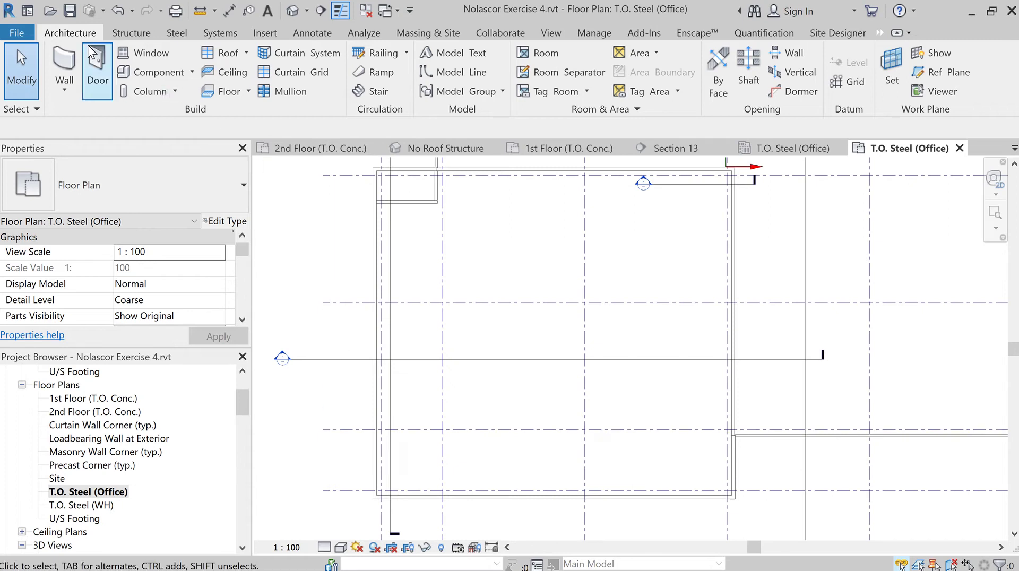
Step: Start a Roof by Footprint sketch and set its type to Generic Roof - 500mm
{"action": "left_click", "coordinate": [228, 57]}
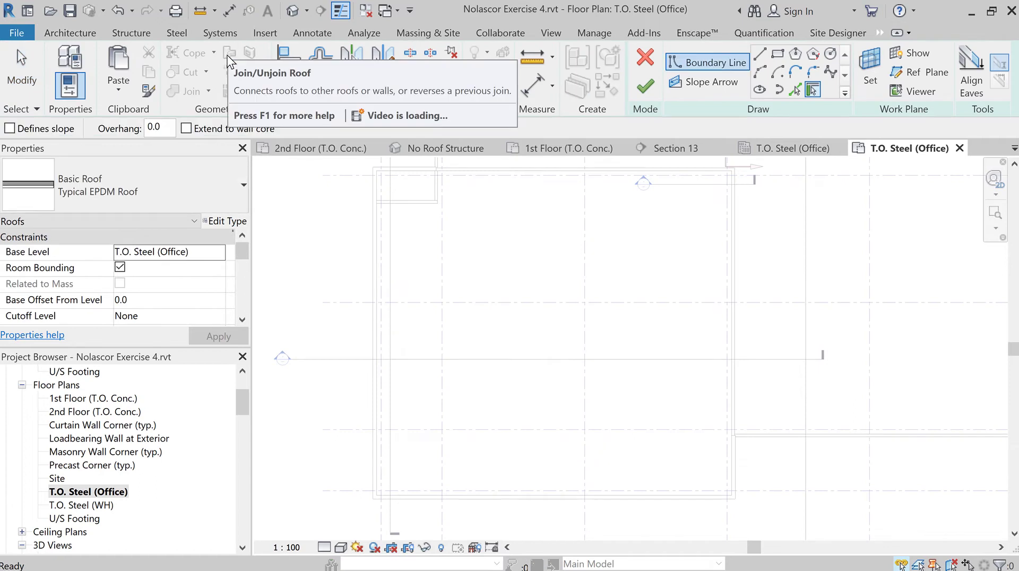
{"action": "left_click", "coordinate": [180, 192]}
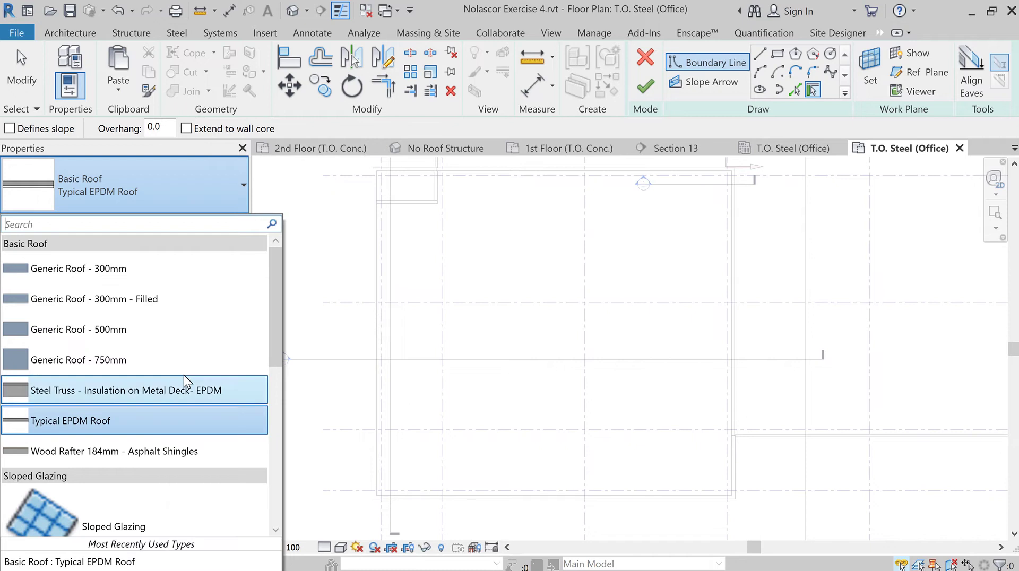
{"action": "left_click", "coordinate": [167, 327]}
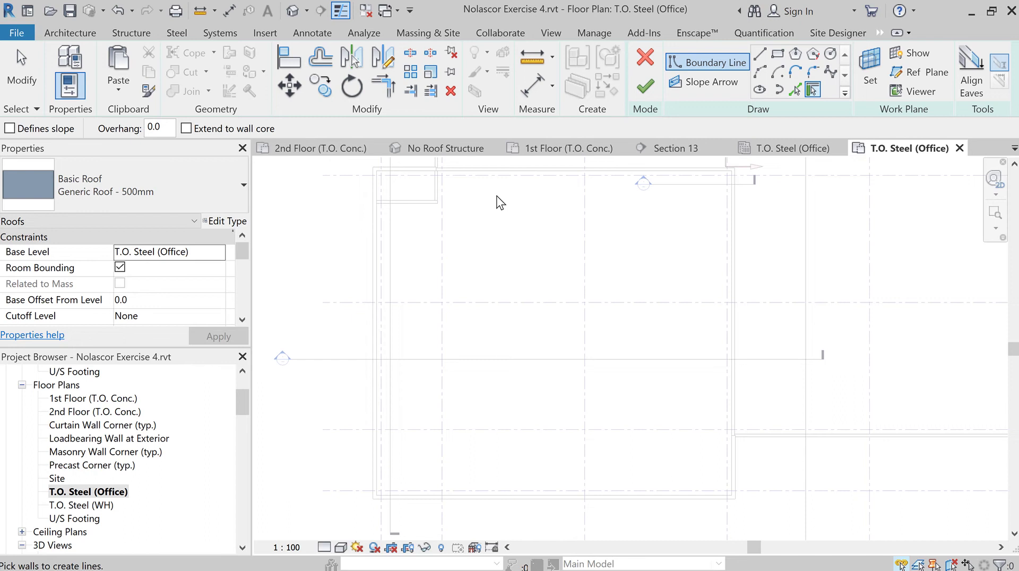
Step: In Type Properties, switch the roof type to Typical EPDM Roof, 123.0 thick
{"action": "left_click", "coordinate": [225, 221]}
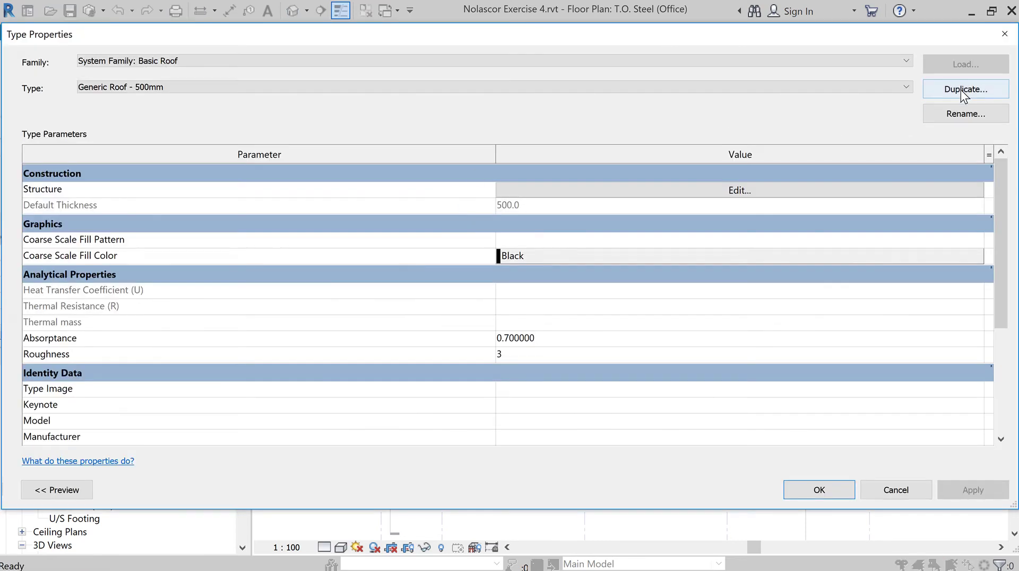
{"action": "left_click", "coordinate": [907, 88]}
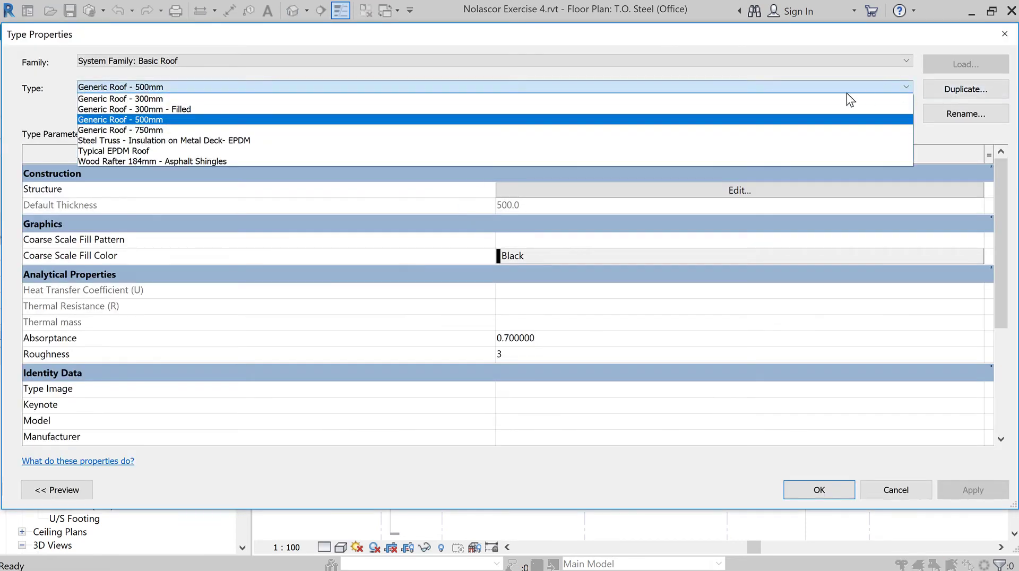
{"action": "left_click", "coordinate": [547, 151]}
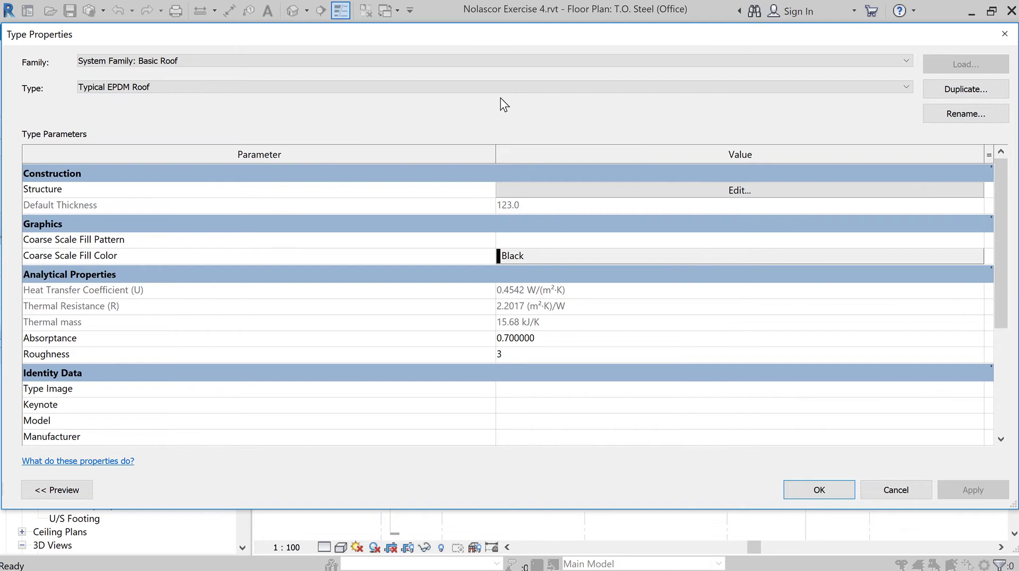
Step: Review the Typical EPDM Roof layer structure, then accept the type properties
{"action": "left_click", "coordinate": [697, 191]}
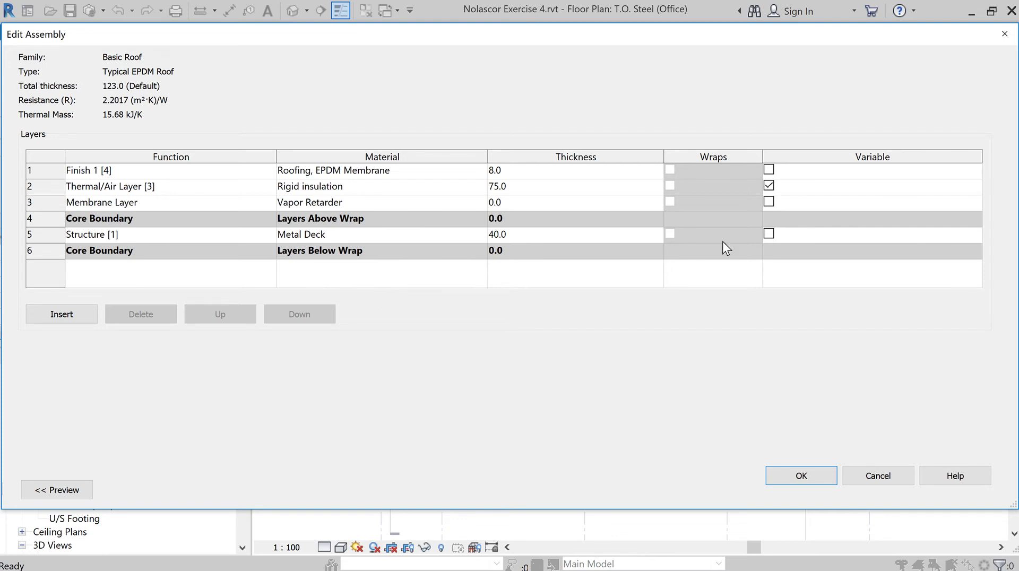
{"action": "left_click", "coordinate": [804, 481]}
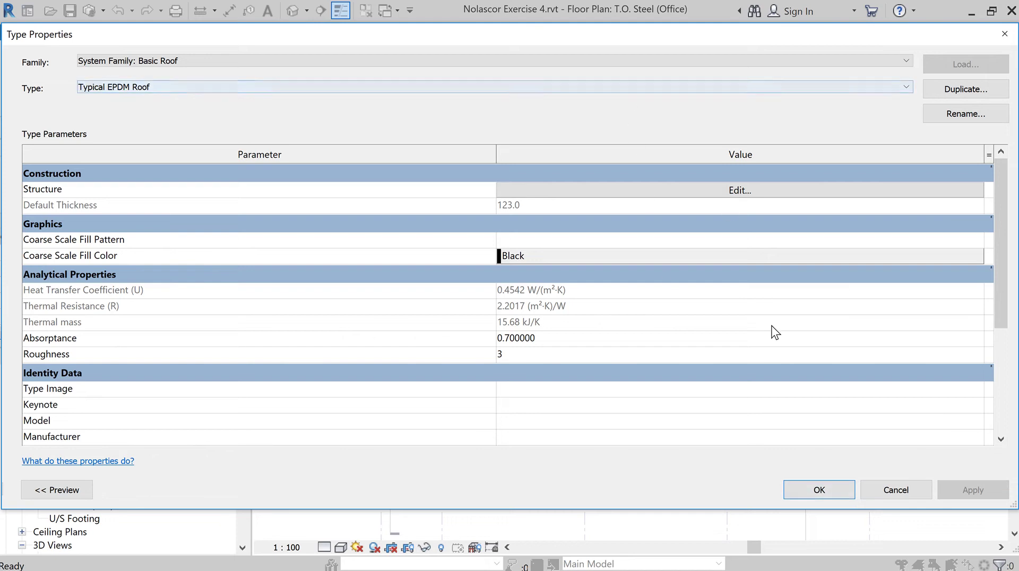
{"action": "left_click", "coordinate": [813, 492]}
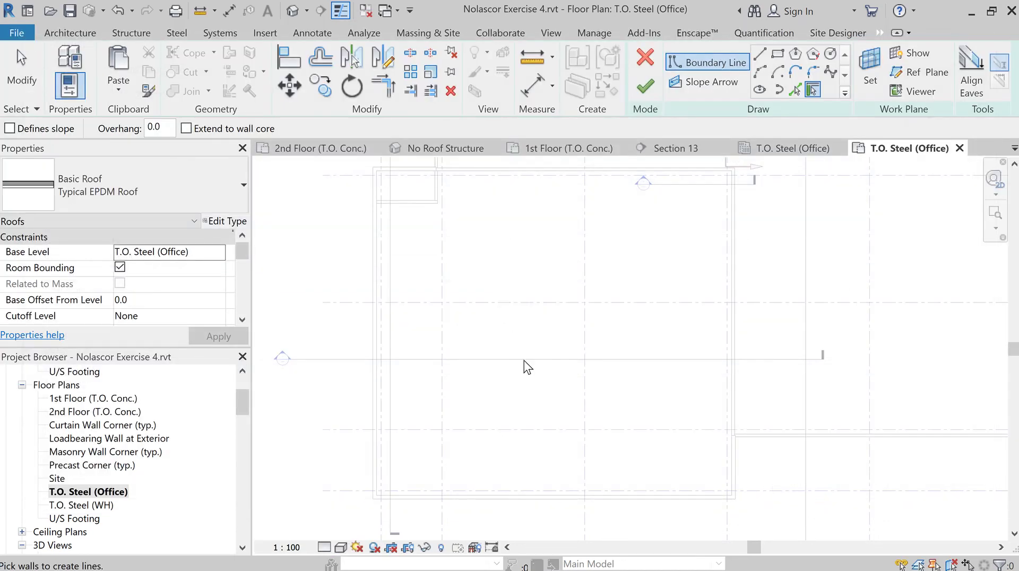
Step: Pick the office's top, top-left notch, left, bottom and right walls as roof boundary lines
{"action": "left_click", "coordinate": [813, 89]}
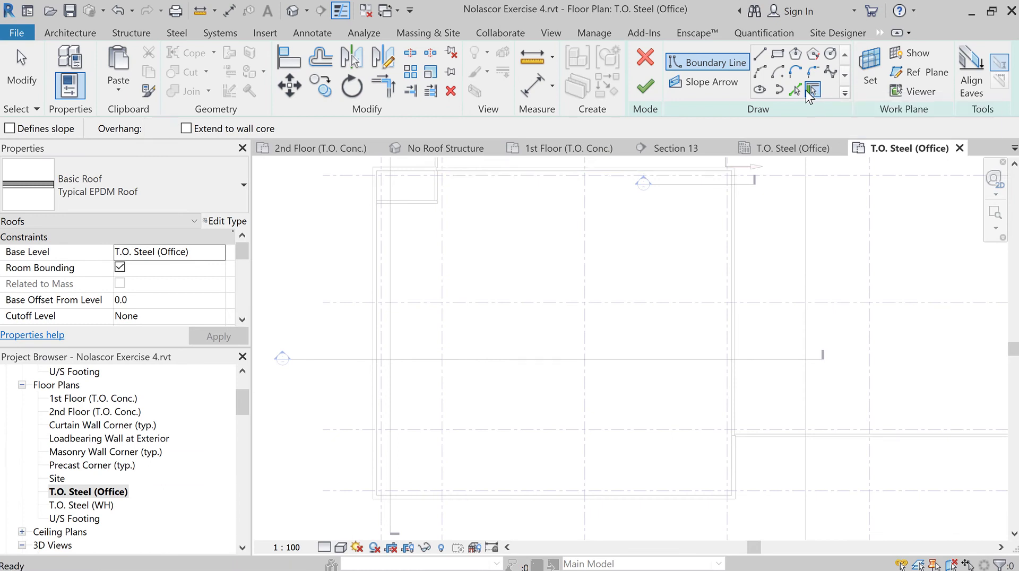
{"action": "left_click", "coordinate": [533, 173]}
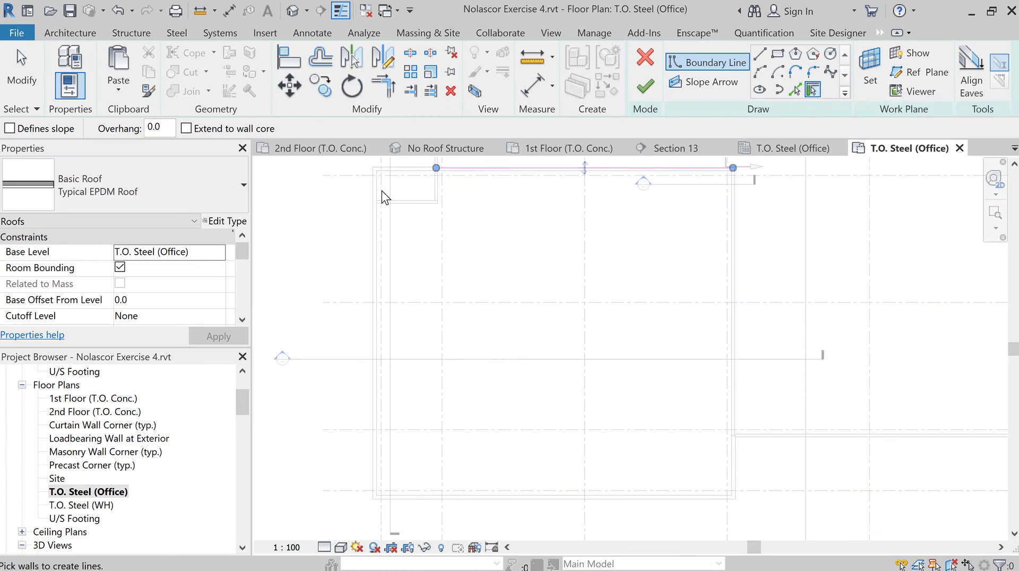
{"action": "left_click", "coordinate": [436, 187]}
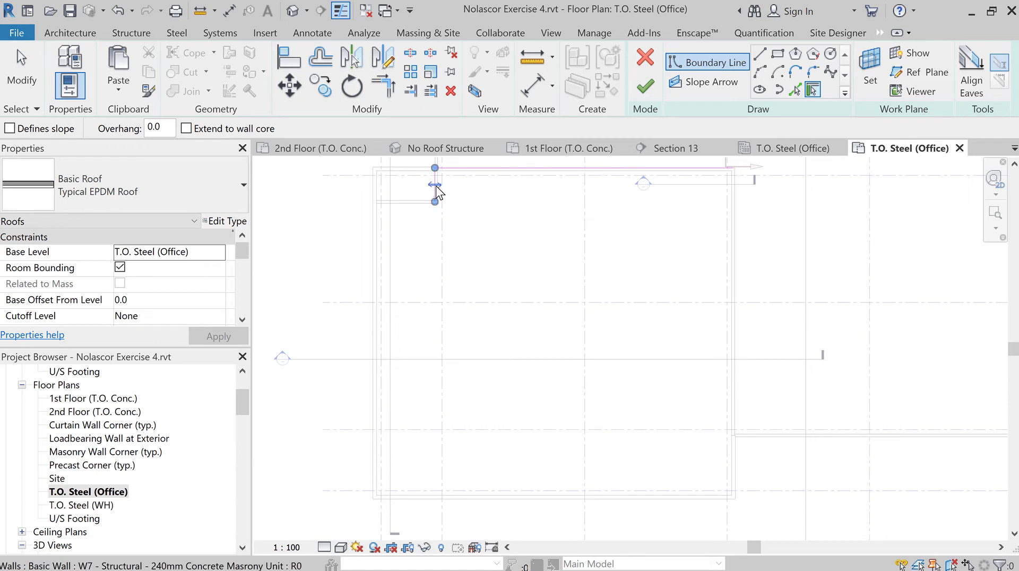
{"action": "left_click", "coordinate": [410, 205]}
{"action": "left_click", "coordinate": [375, 251]}
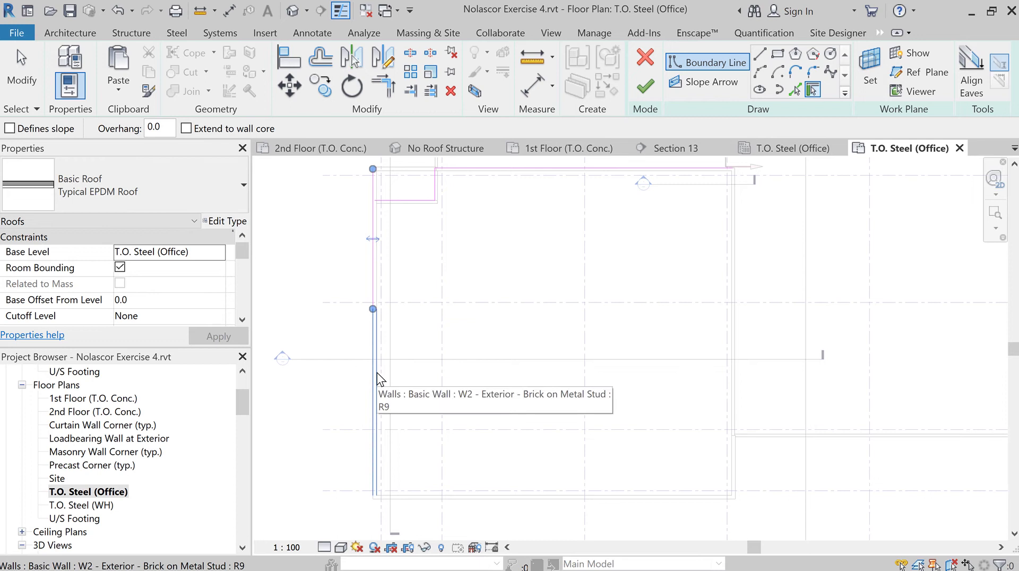
{"action": "left_click", "coordinate": [372, 263]}
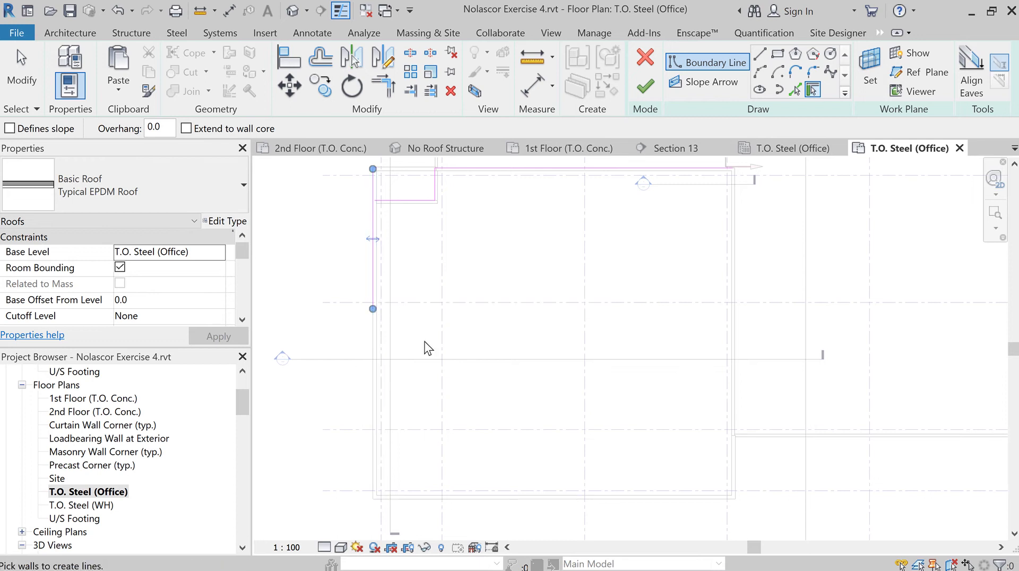
{"action": "left_click", "coordinate": [496, 496]}
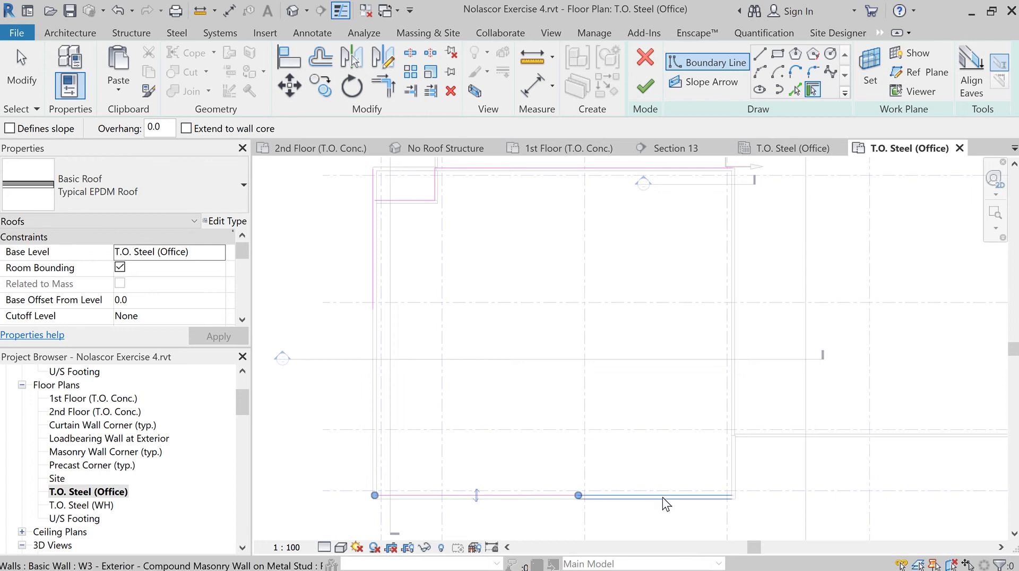
{"action": "left_click", "coordinate": [729, 358]}
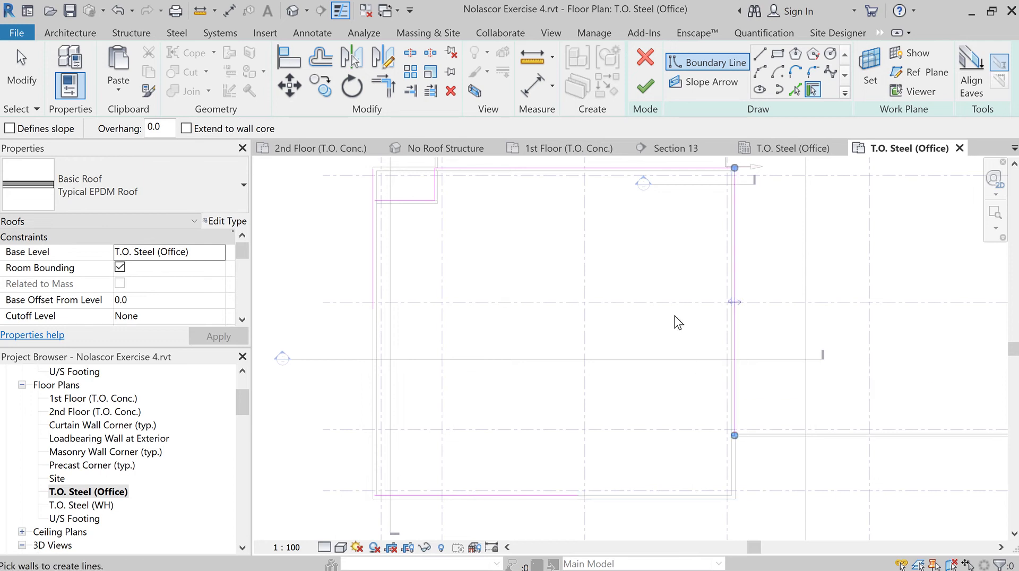
Step: With TR (Trim/Extend to Corner), join the top-right and top-left notch corners of the boundary
{"action": "key", "text": "t"}
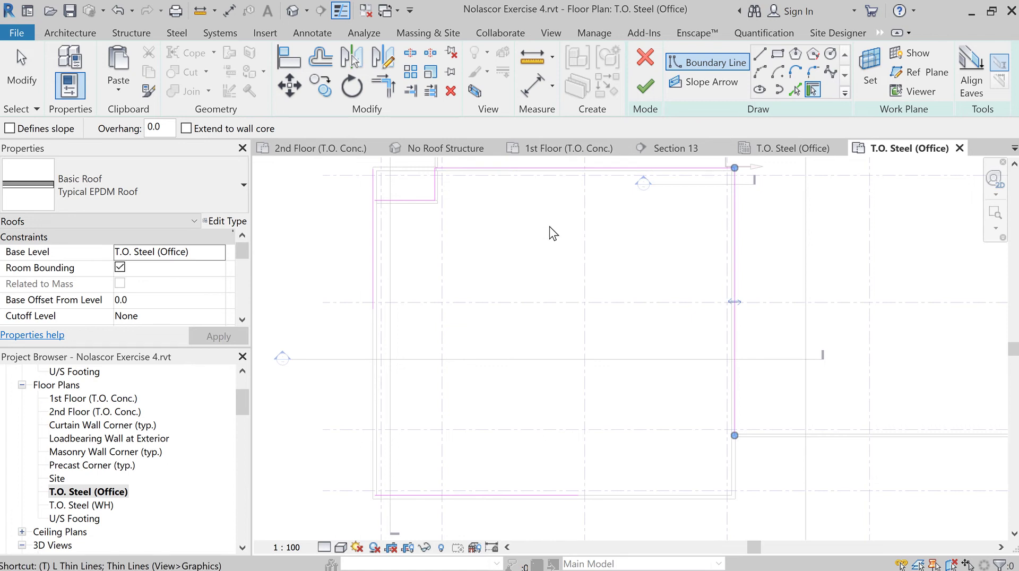
{"action": "key", "text": "r"}
{"action": "left_click", "coordinate": [734, 215]}
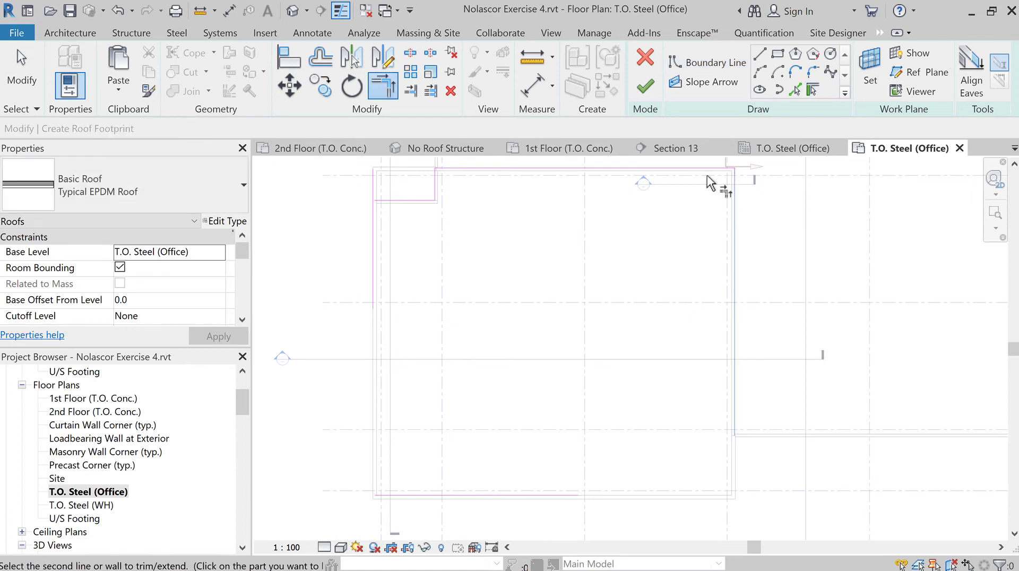
{"action": "left_click", "coordinate": [690, 171]}
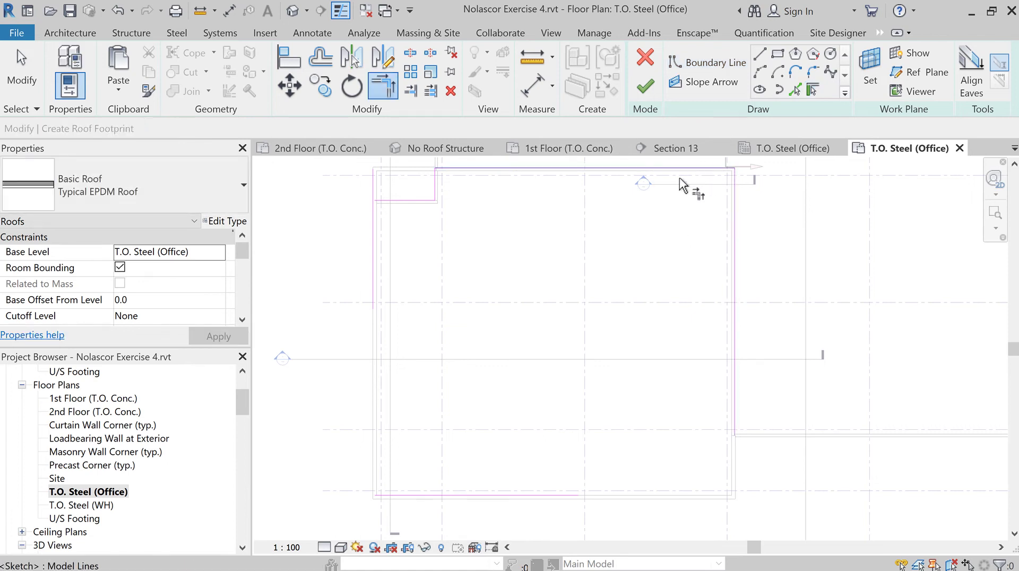
{"action": "left_click", "coordinate": [462, 173]}
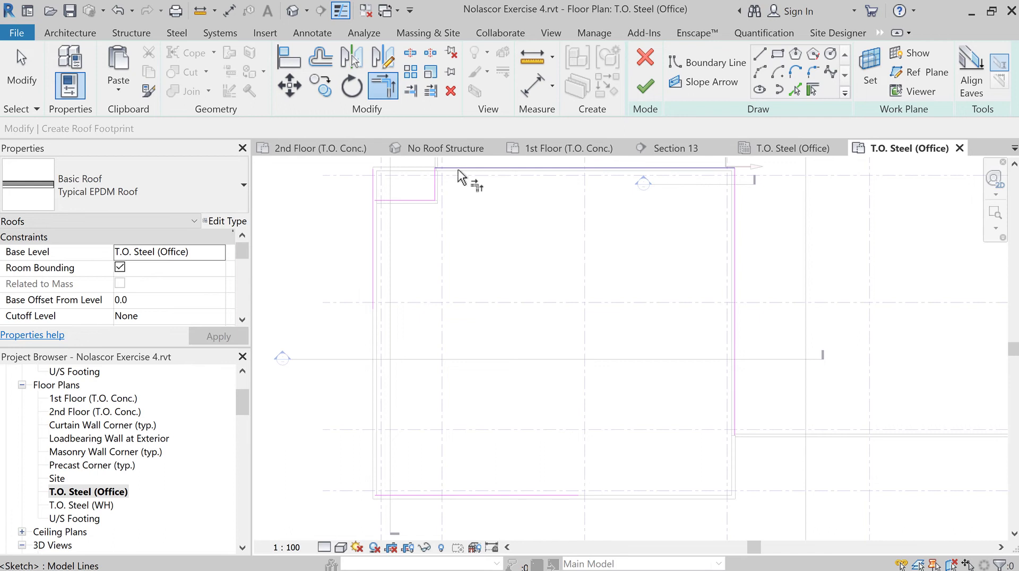
{"action": "left_click", "coordinate": [439, 191]}
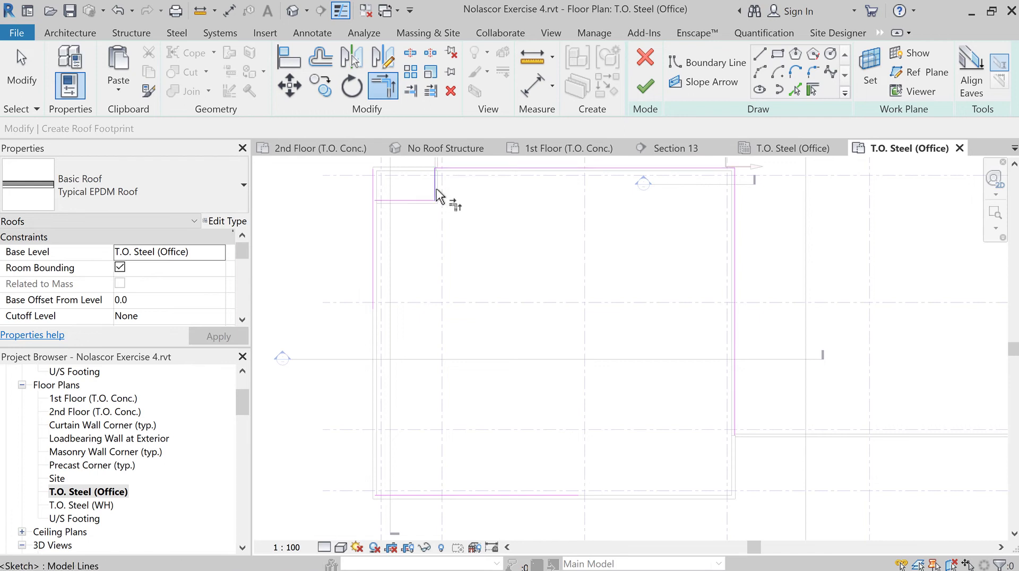
{"action": "left_click", "coordinate": [439, 194]}
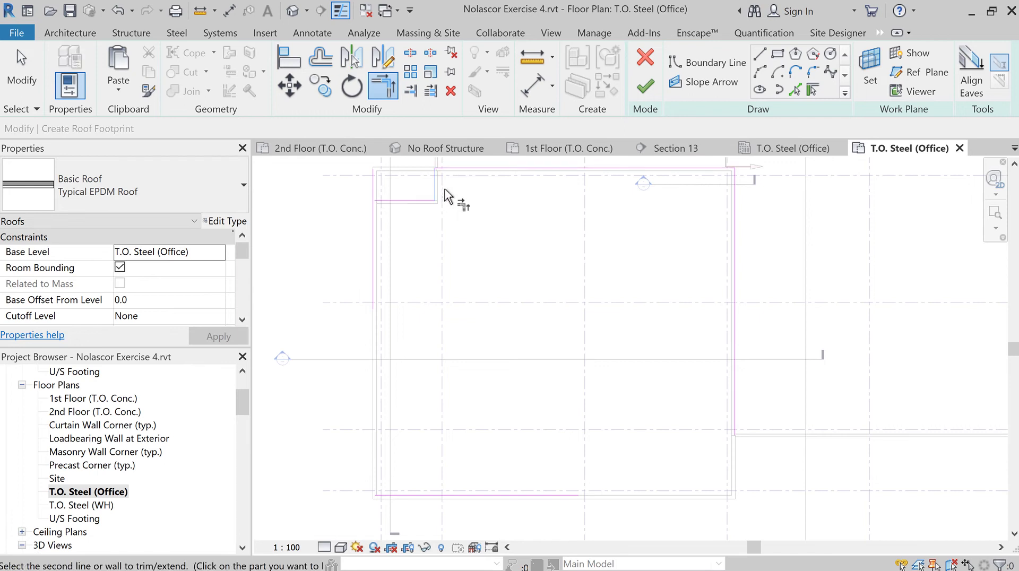
{"action": "left_click", "coordinate": [420, 201]}
Step: Join the remaining corner where the notch meets the left boundary line
{"action": "scroll", "coordinate": [423, 199], "scroll_direction": "up", "scroll_amount": 2}
{"action": "scroll", "coordinate": [466, 268], "scroll_direction": "up", "scroll_amount": 2}
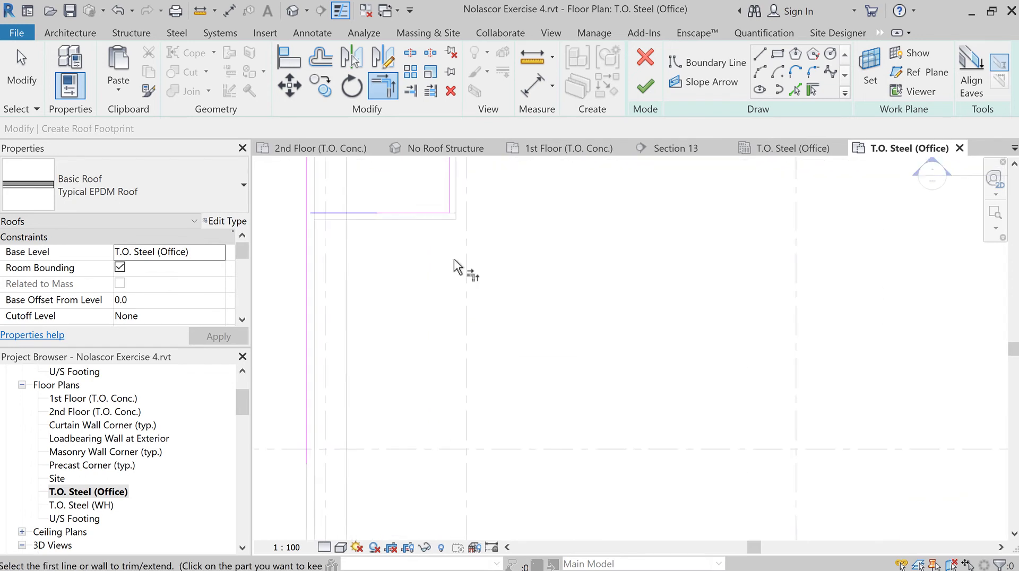
{"action": "mouse_move", "coordinate": [466, 268]}
{"action": "middle_mouse_down"}
{"action": "mouse_move", "coordinate": [560, 300]}
{"action": "mouse_move", "coordinate": [604, 363]}
{"action": "middle_mouse_up"}
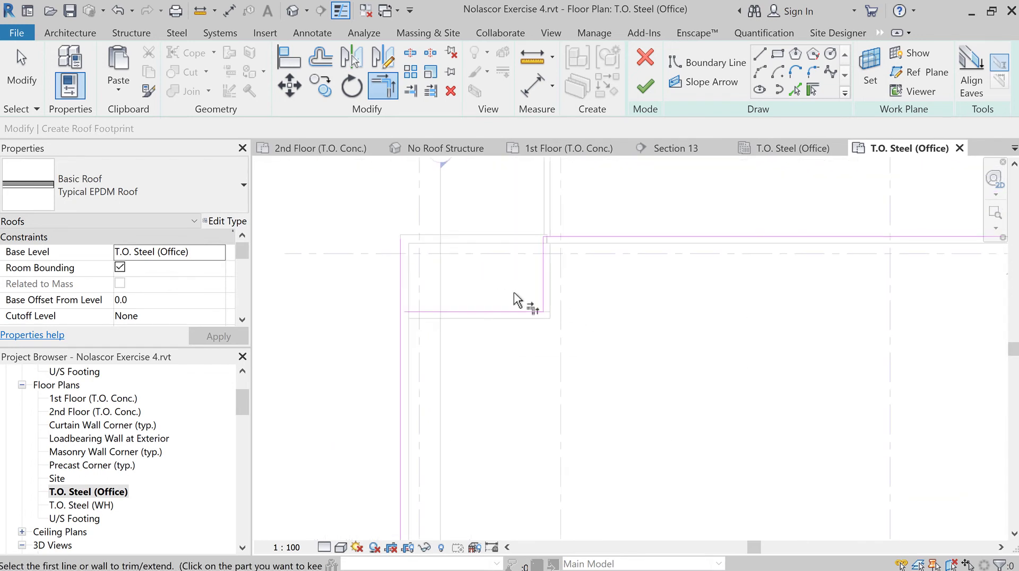
{"action": "left_click", "coordinate": [432, 314]}
{"action": "left_click", "coordinate": [401, 345]}
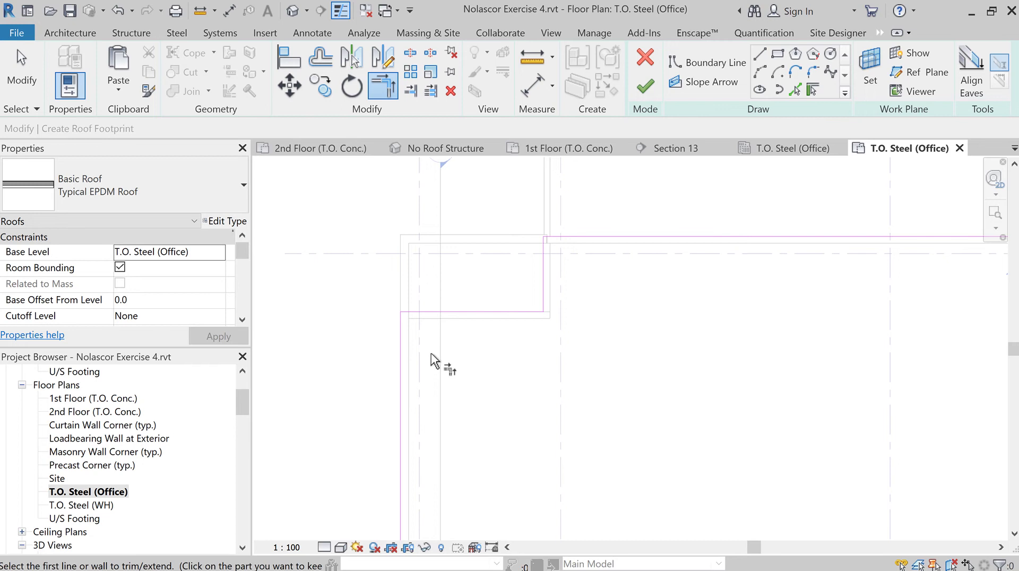
Step: Close the bottom-left and bottom-right corners joining the left, bottom and right lines
{"action": "scroll", "coordinate": [644, 405], "scroll_direction": "down", "scroll_amount": 2}
{"action": "middle_click_drag", "start_coordinate": [644, 405], "coordinate": [560, 330]}
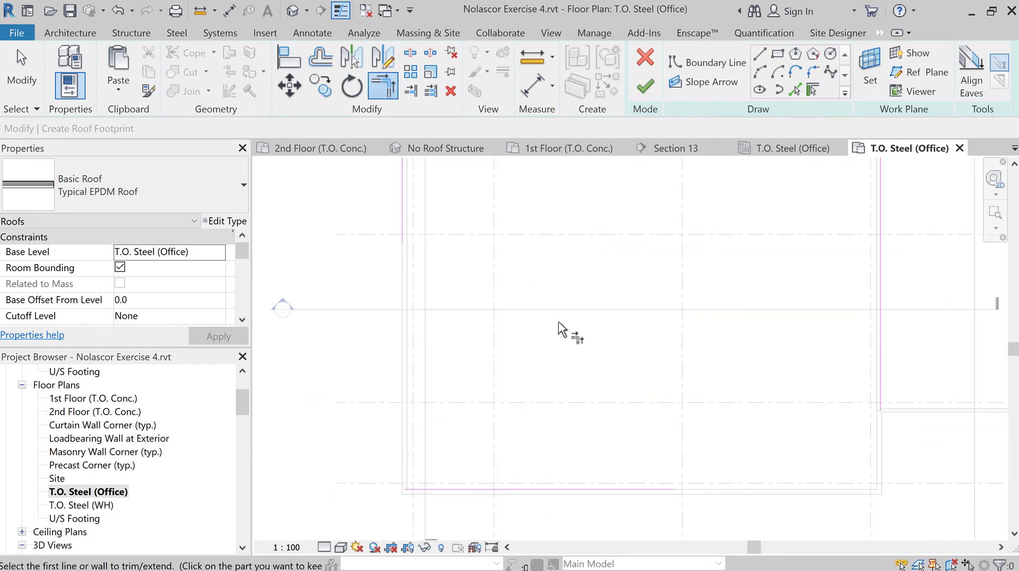
{"action": "scroll", "coordinate": [431, 238], "scroll_direction": "down", "scroll_amount": 1}
{"action": "left_click", "coordinate": [426, 228]}
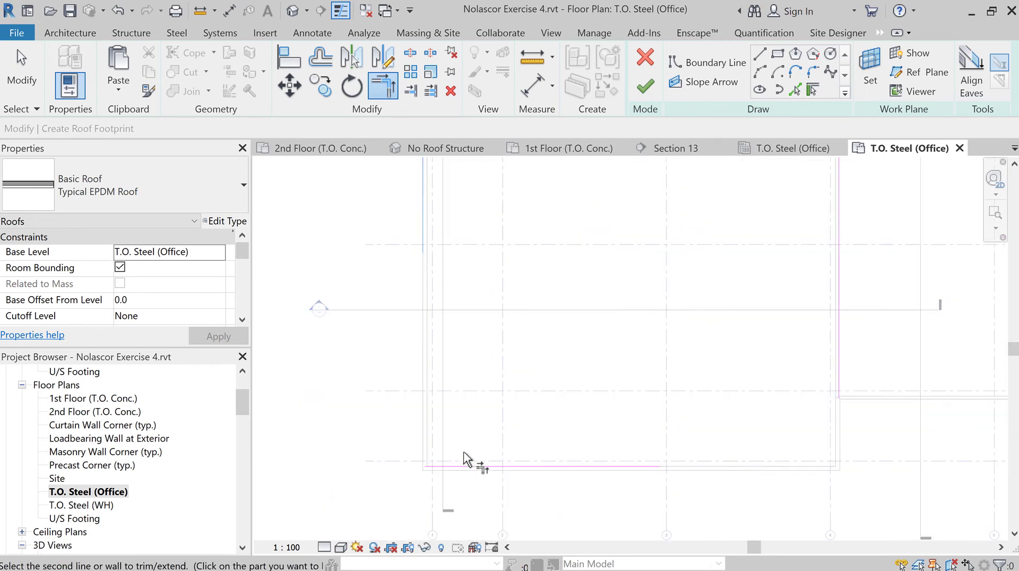
{"action": "left_click", "coordinate": [563, 467]}
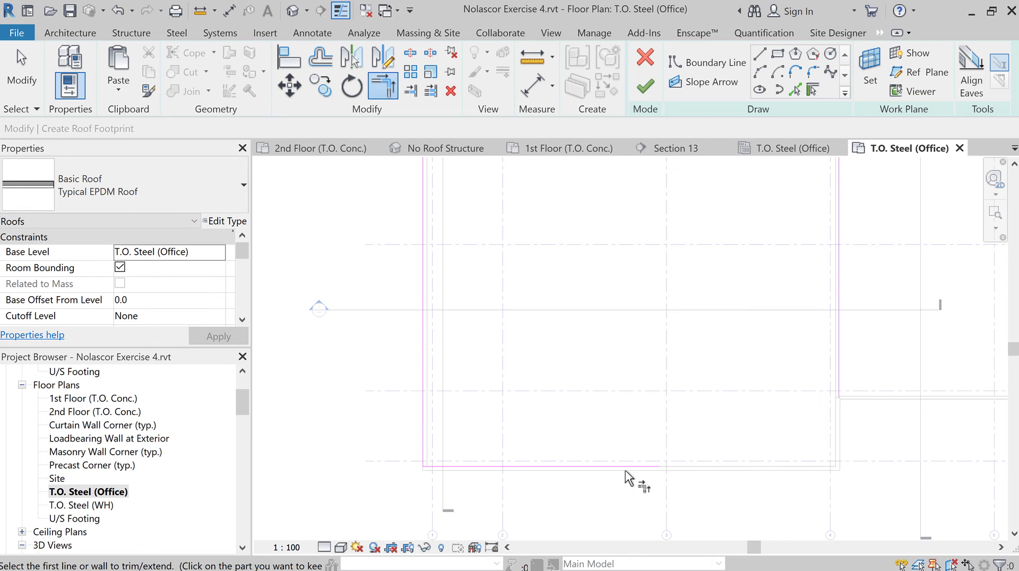
{"action": "left_click", "coordinate": [630, 467]}
{"action": "left_click", "coordinate": [846, 369]}
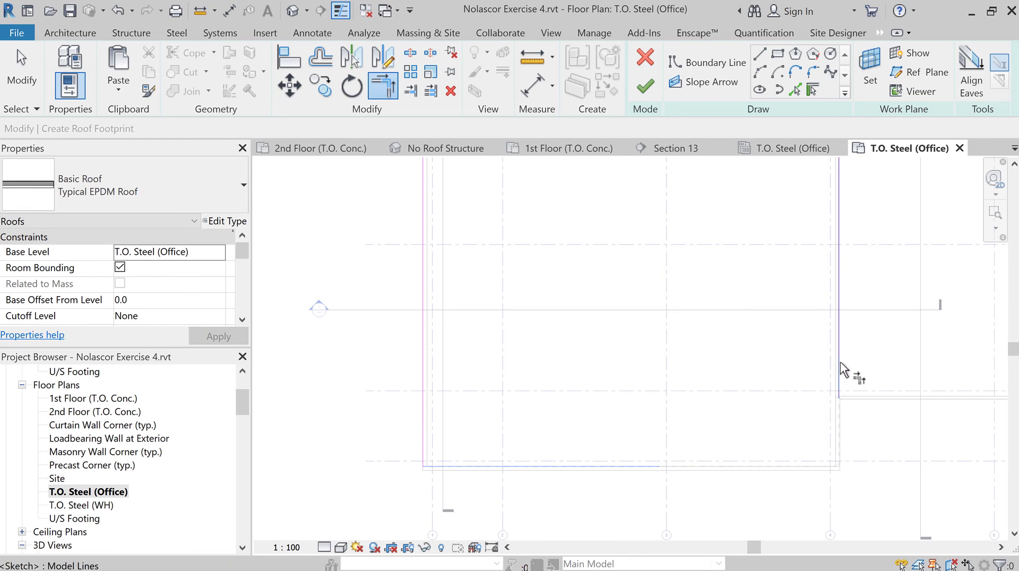
{"action": "scroll", "coordinate": [785, 336], "scroll_direction": "down", "scroll_amount": 2}
{"action": "mouse_move", "coordinate": [785, 337]}
{"action": "middle_mouse_down"}
{"action": "mouse_move", "coordinate": [746, 358]}
{"action": "mouse_move", "coordinate": [707, 335]}
{"action": "mouse_move", "coordinate": [659, 280]}
{"action": "middle_mouse_up"}
{"action": "scroll", "coordinate": [735, 342], "scroll_direction": "up", "scroll_amount": 2}
{"action": "scroll", "coordinate": [723, 345], "scroll_direction": "down", "scroll_amount": 1}
{"action": "scroll", "coordinate": [720, 348], "scroll_direction": "down", "scroll_amount": 1}
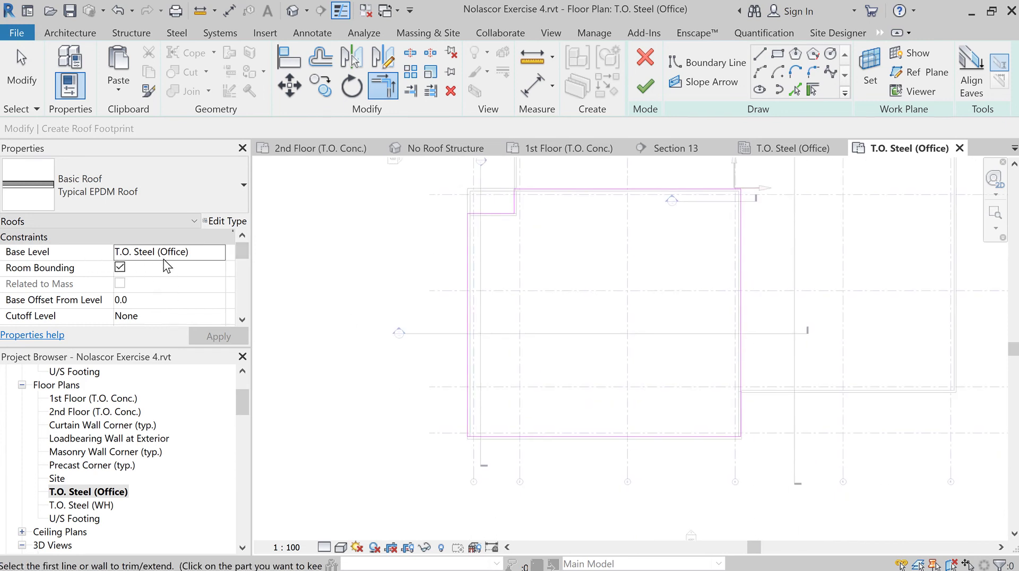
{"action": "scroll", "coordinate": [161, 266], "scroll_direction": "down", "scroll_amount": 1}
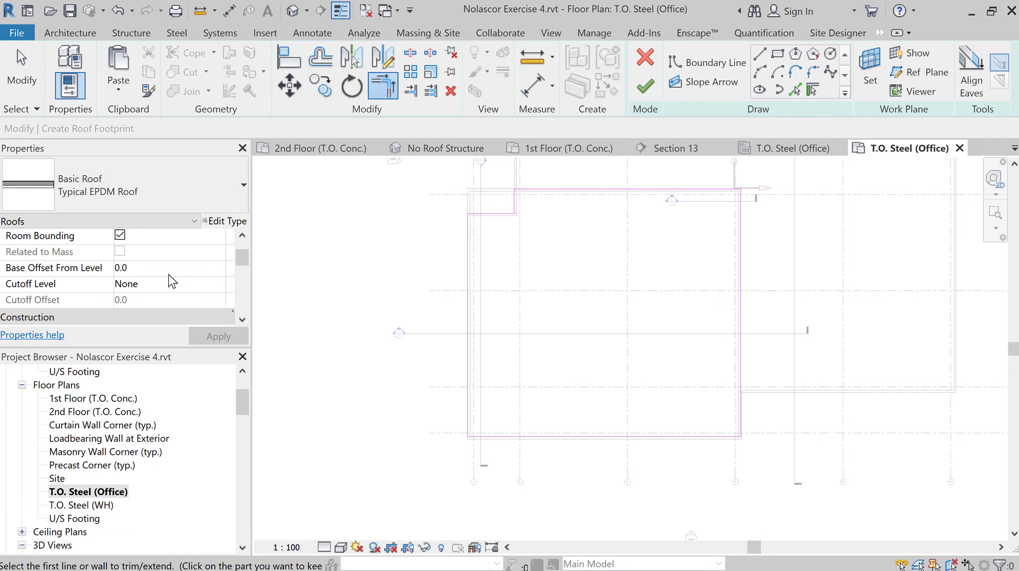
{"action": "scroll", "coordinate": [191, 283], "scroll_direction": "down", "scroll_amount": 1}
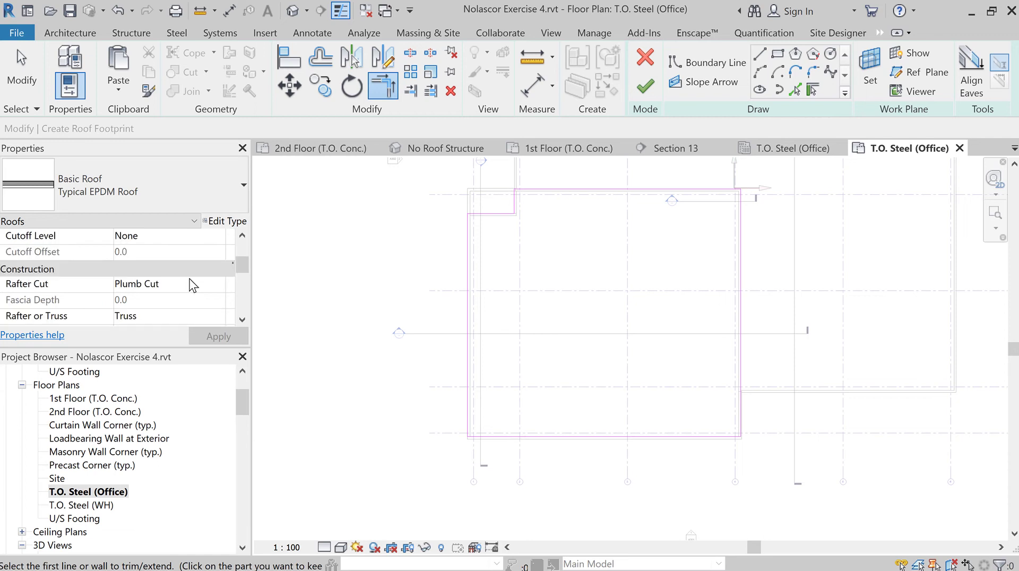
{"action": "scroll", "coordinate": [192, 285], "scroll_direction": "down", "scroll_amount": 1}
{"action": "scroll", "coordinate": [193, 285], "scroll_direction": "down", "scroll_amount": 1}
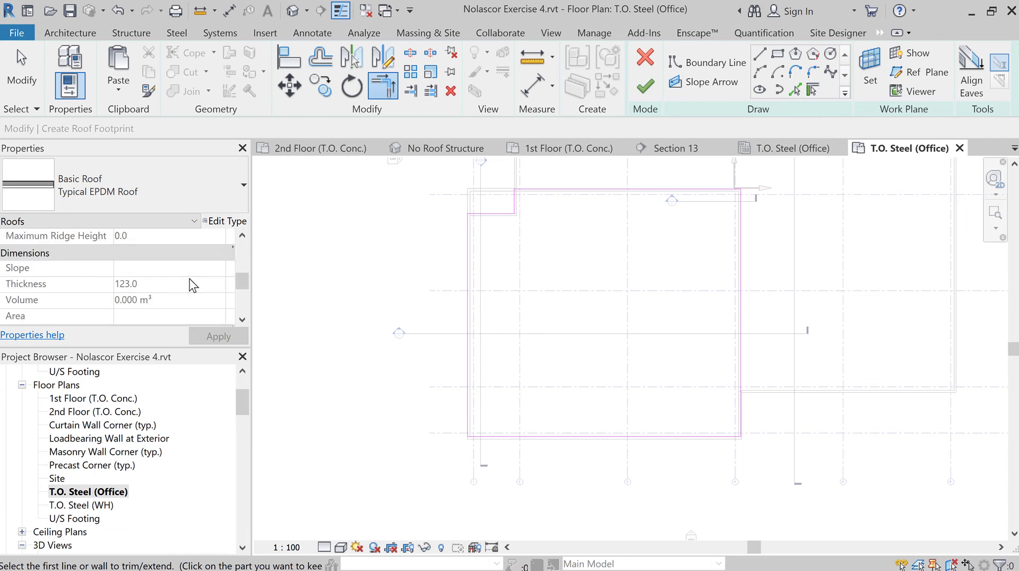
{"action": "scroll", "coordinate": [192, 285], "scroll_direction": "down", "scroll_amount": 1}
{"action": "scroll", "coordinate": [192, 285], "scroll_direction": "up", "scroll_amount": 4}
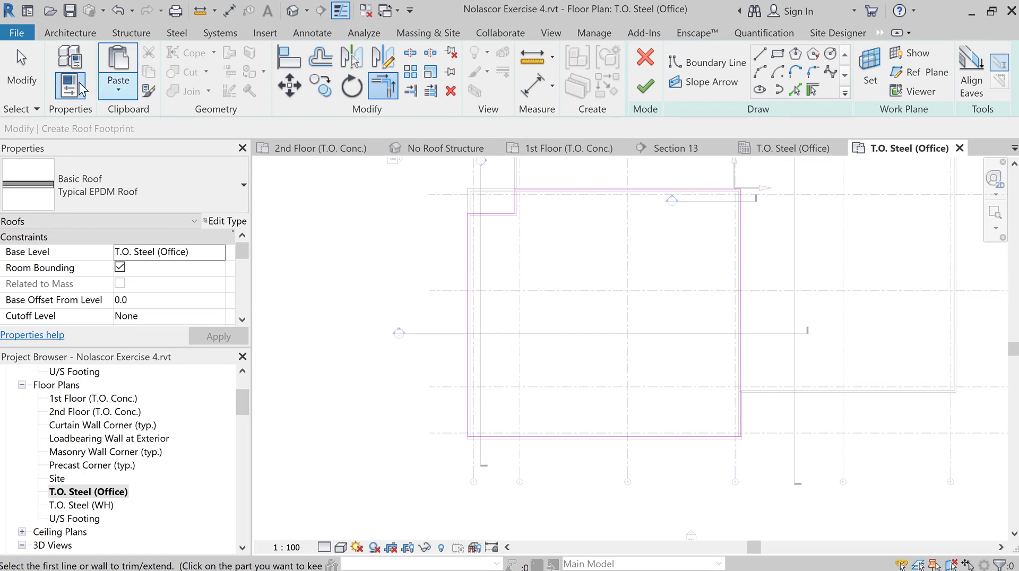
Step: Leave Defines Slope unchecked on the left and right footprint lines, so every edge is flat
{"action": "left_click", "coordinate": [21, 69]}
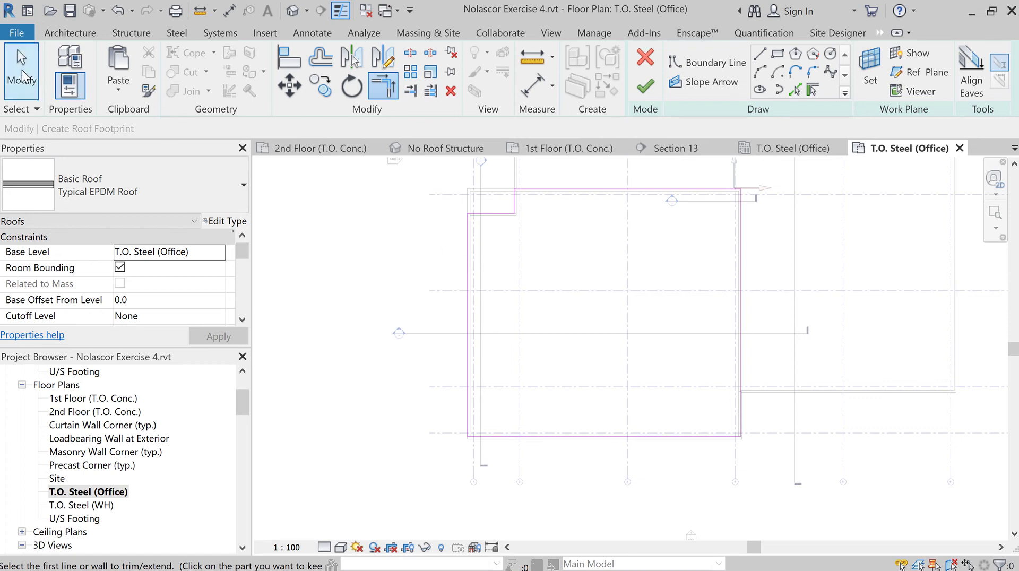
{"action": "left_click", "coordinate": [467, 240]}
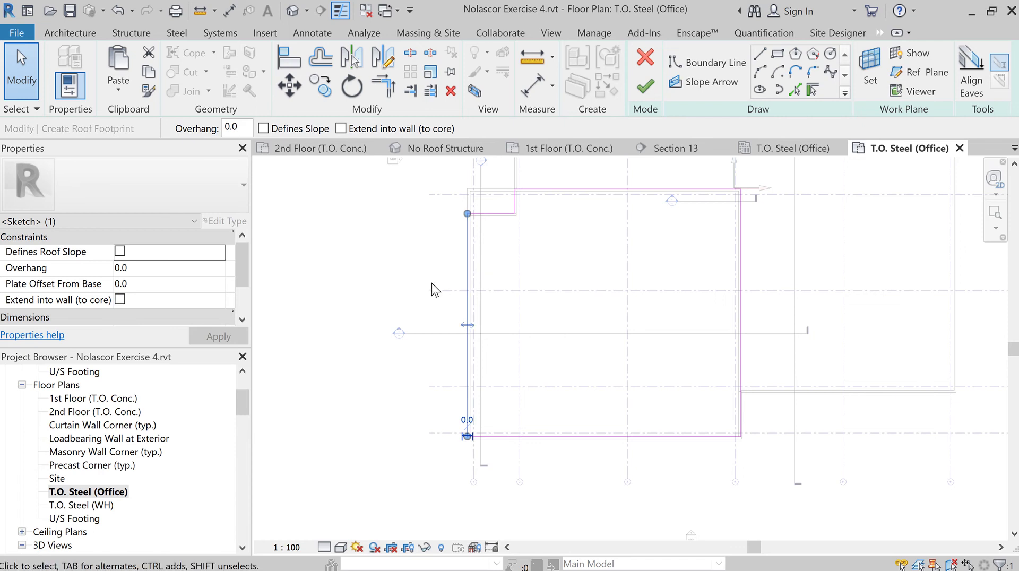
{"action": "left_click", "coordinate": [263, 130]}
{"action": "left_click", "coordinate": [741, 317]}
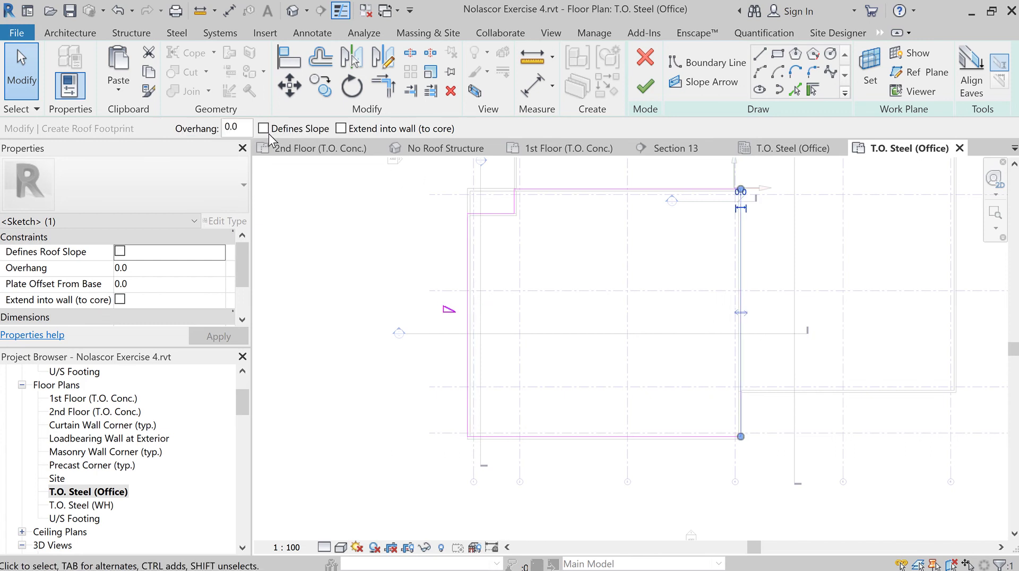
{"action": "left_click", "coordinate": [265, 131]}
{"action": "left_click", "coordinate": [566, 192]}
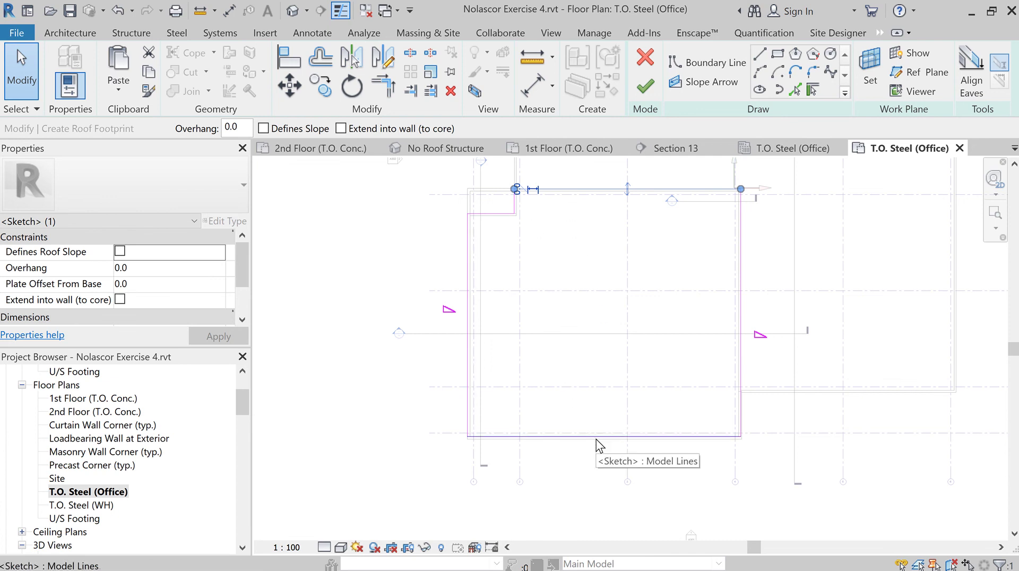
{"action": "left_click", "coordinate": [466, 310]}
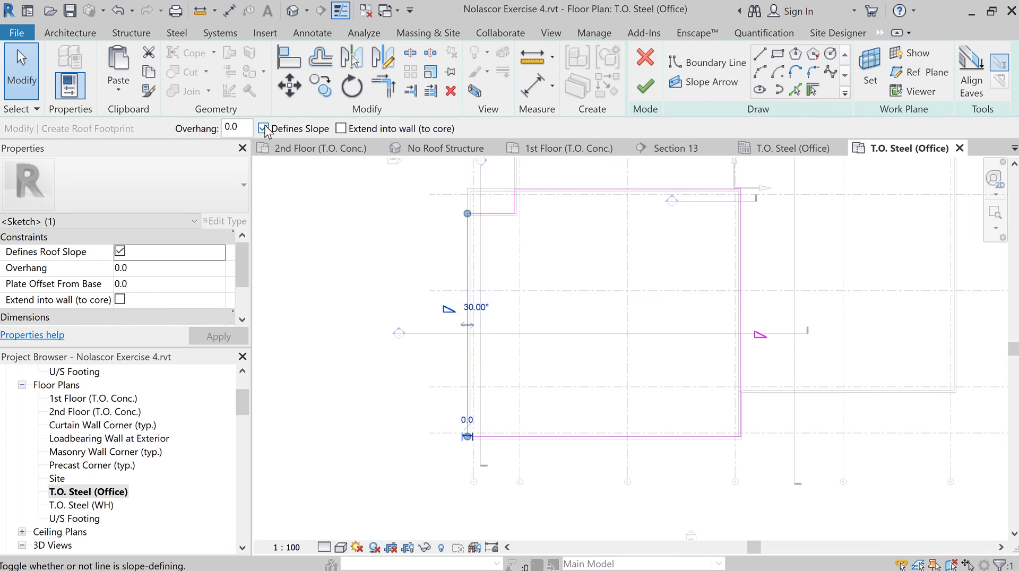
{"action": "left_click", "coordinate": [264, 129]}
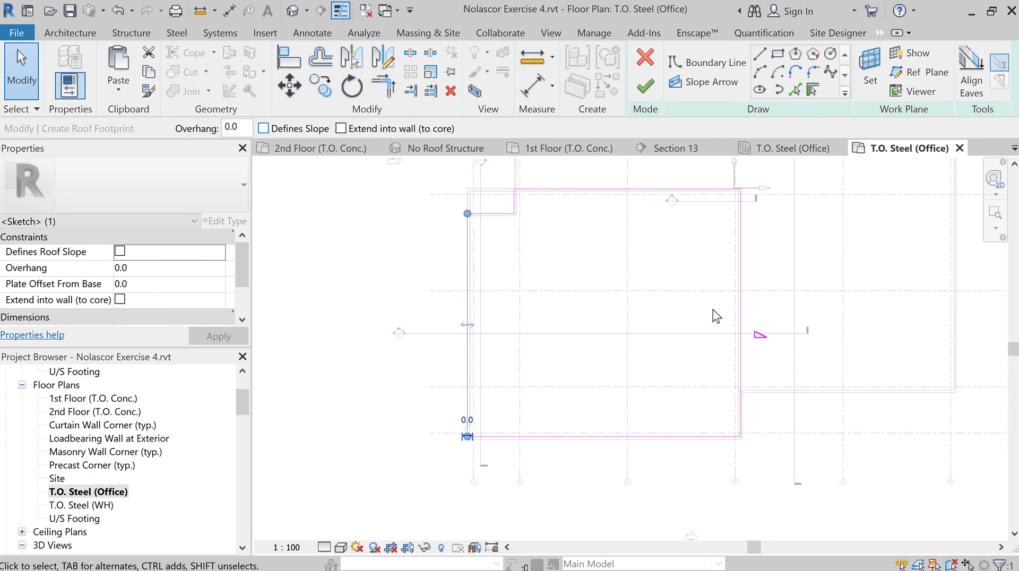
{"action": "left_click", "coordinate": [741, 313]}
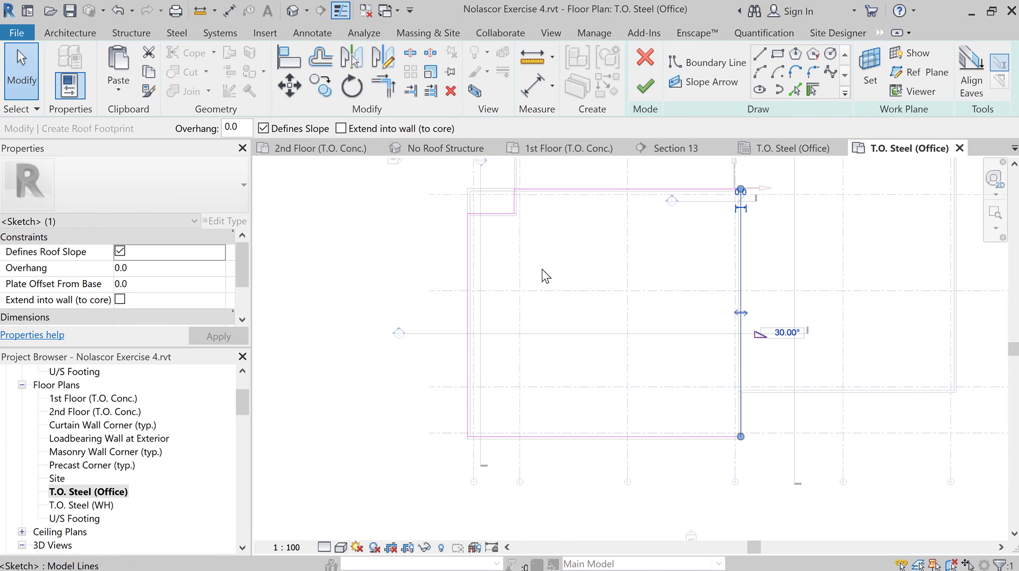
{"action": "left_click", "coordinate": [264, 128]}
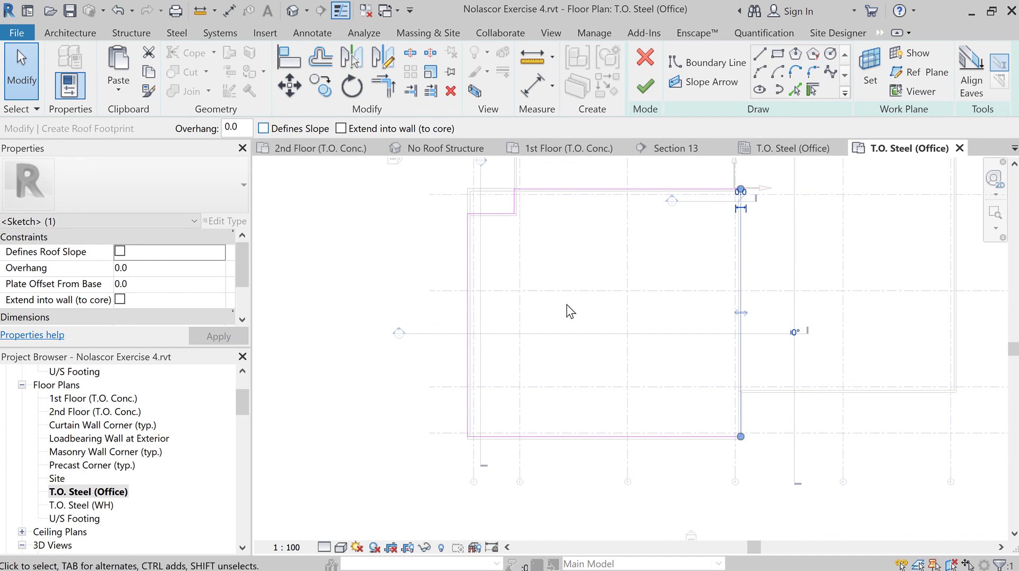
Step: Finish the roof sketch, then select {3D} in the Project Browser and dismiss the rename error
{"action": "left_click", "coordinate": [647, 91]}
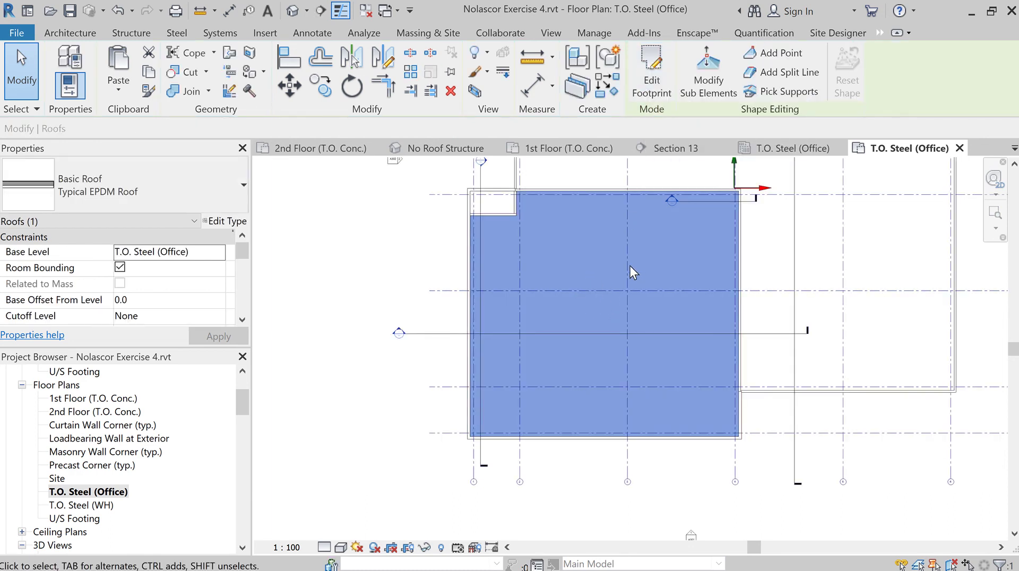
{"action": "scroll", "coordinate": [159, 502], "scroll_direction": "down", "scroll_amount": 1}
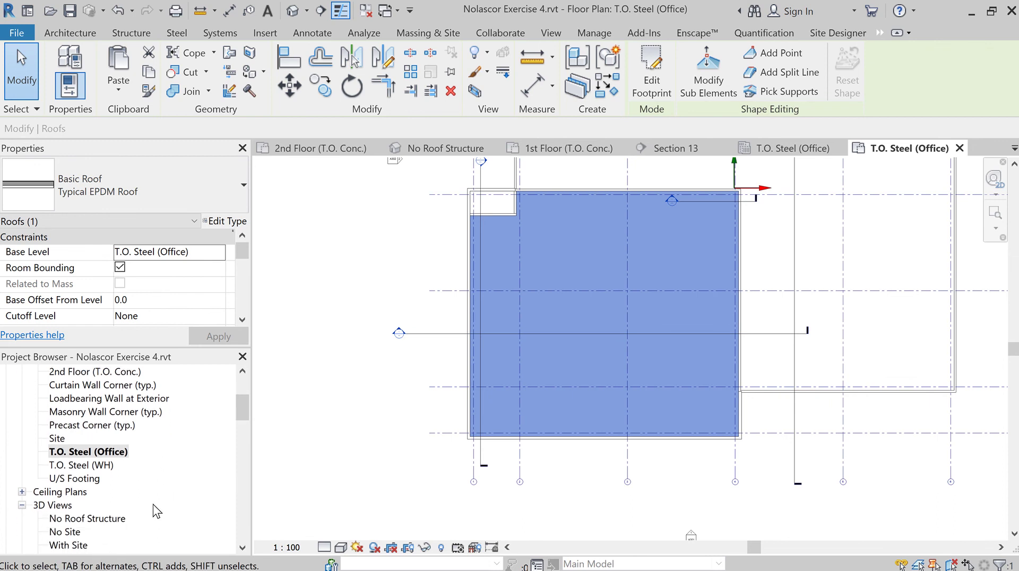
{"action": "scroll", "coordinate": [153, 504], "scroll_direction": "down", "scroll_amount": 1}
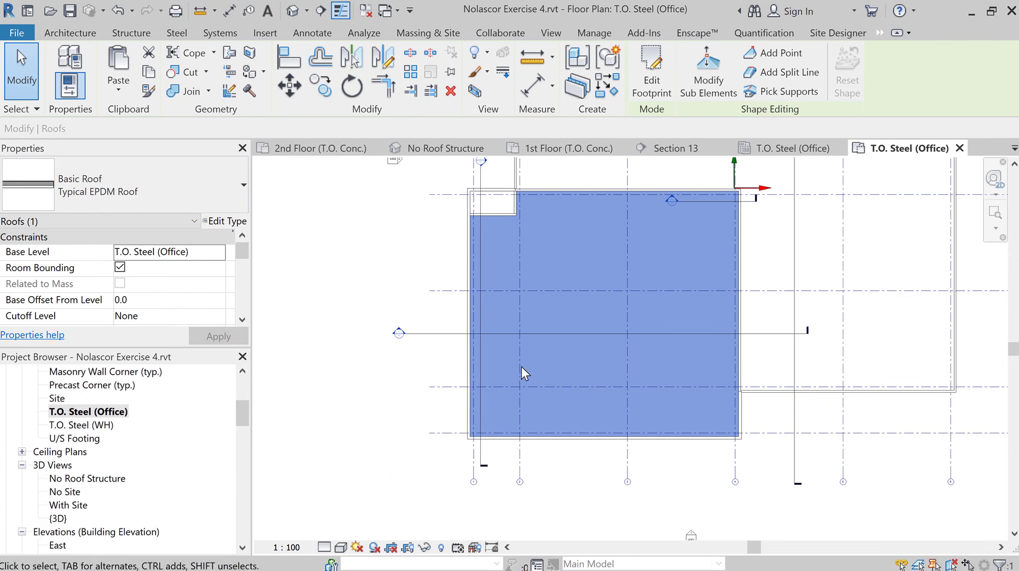
{"action": "left_click", "coordinate": [60, 519]}
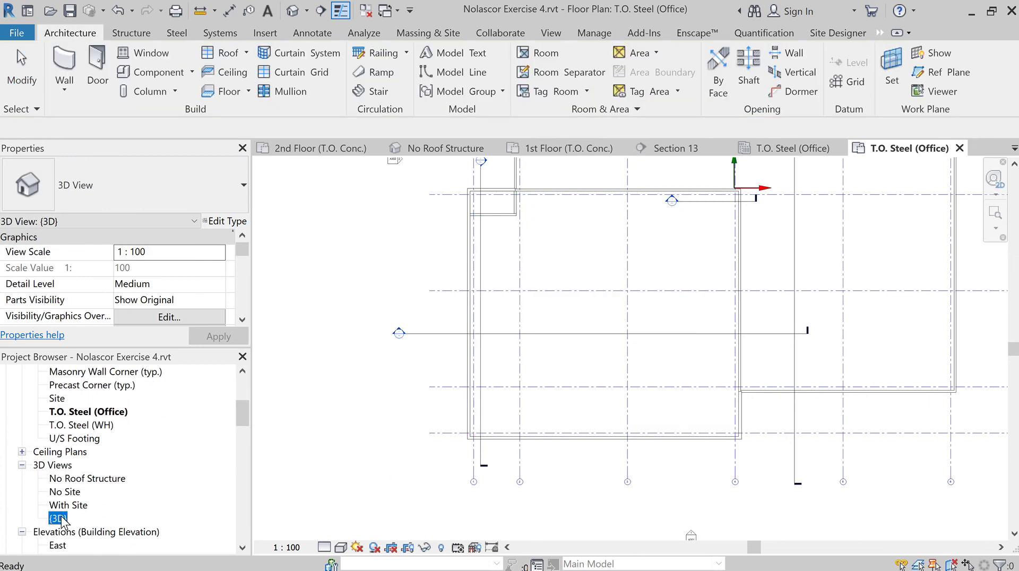
{"action": "left_click", "coordinate": [60, 519]}
{"action": "left_click", "coordinate": [68, 519]}
{"action": "key", "text": "Return"}
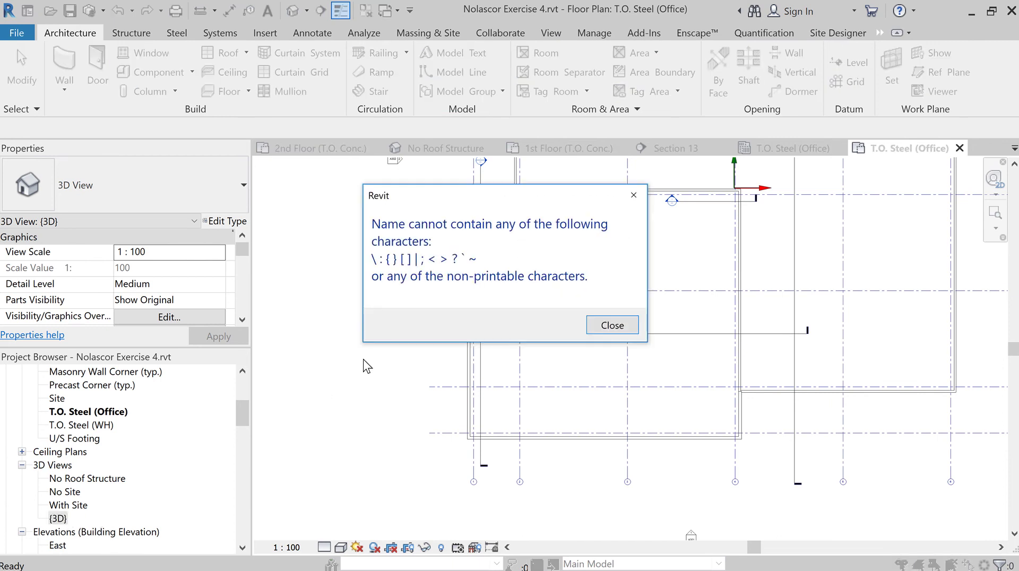
{"action": "left_click", "coordinate": [610, 325]}
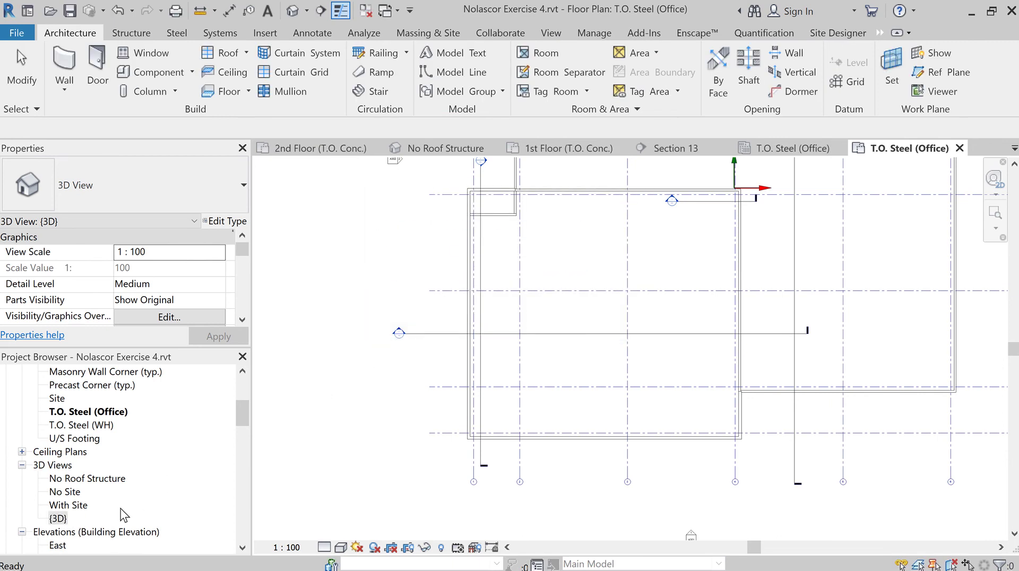
Step: Open the {3D} view, select the new EPDM roof, and orbit and zoom around the office
{"action": "double_click", "coordinate": [64, 522]}
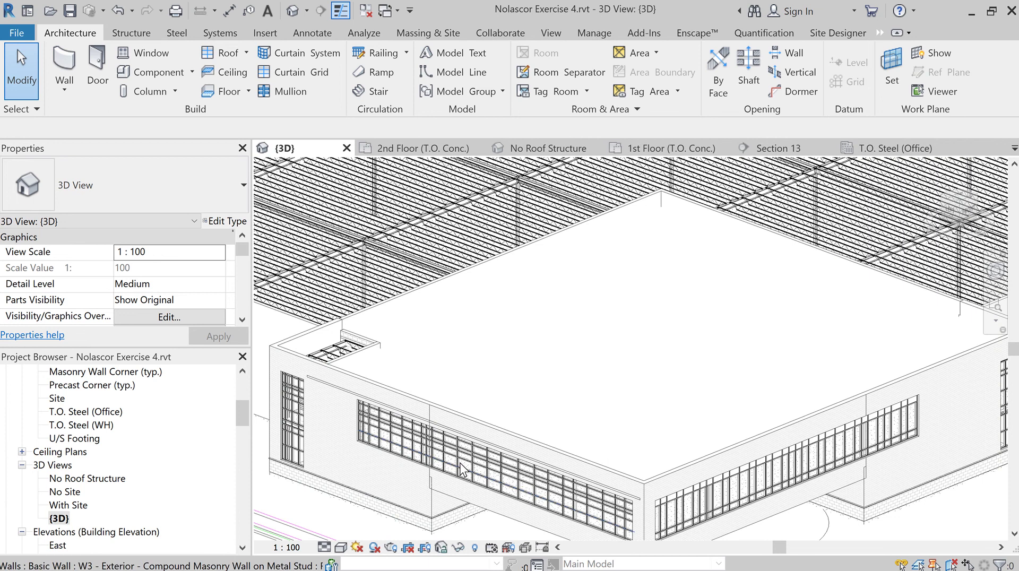
{"action": "scroll", "coordinate": [868, 527], "scroll_direction": "down", "scroll_amount": 5}
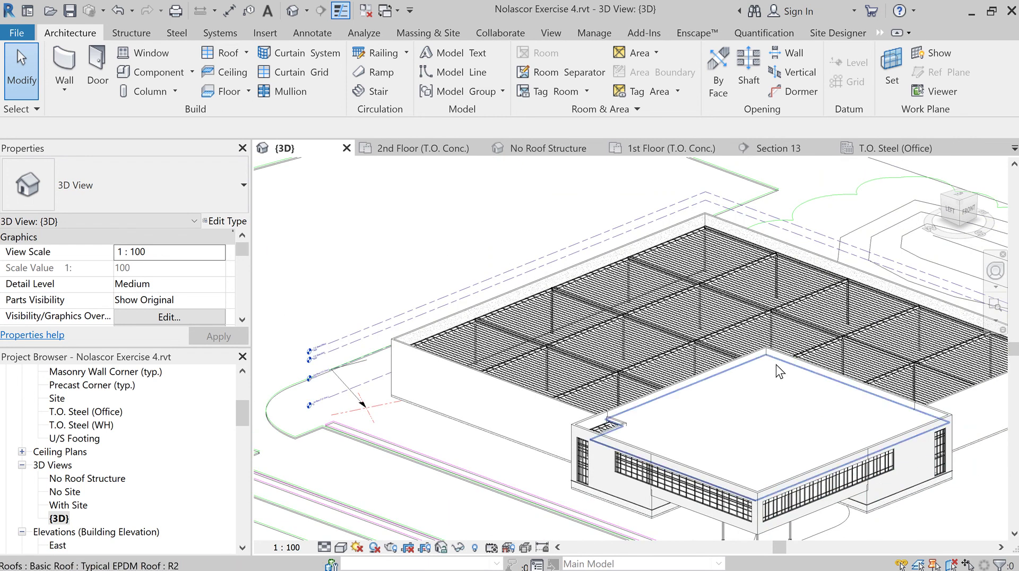
{"action": "left_click", "coordinate": [807, 415]}
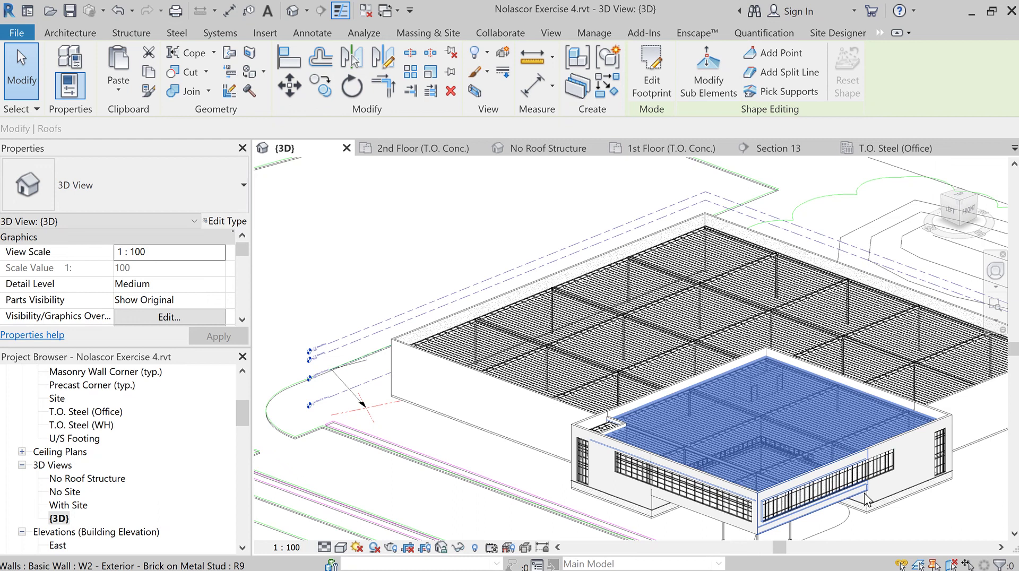
{"action": "scroll", "coordinate": [804, 481], "scroll_direction": "down", "scroll_amount": 2}
{"action": "middle_click_drag", "start_coordinate": [804, 481], "coordinate": [607, 494], "text": "shift"}
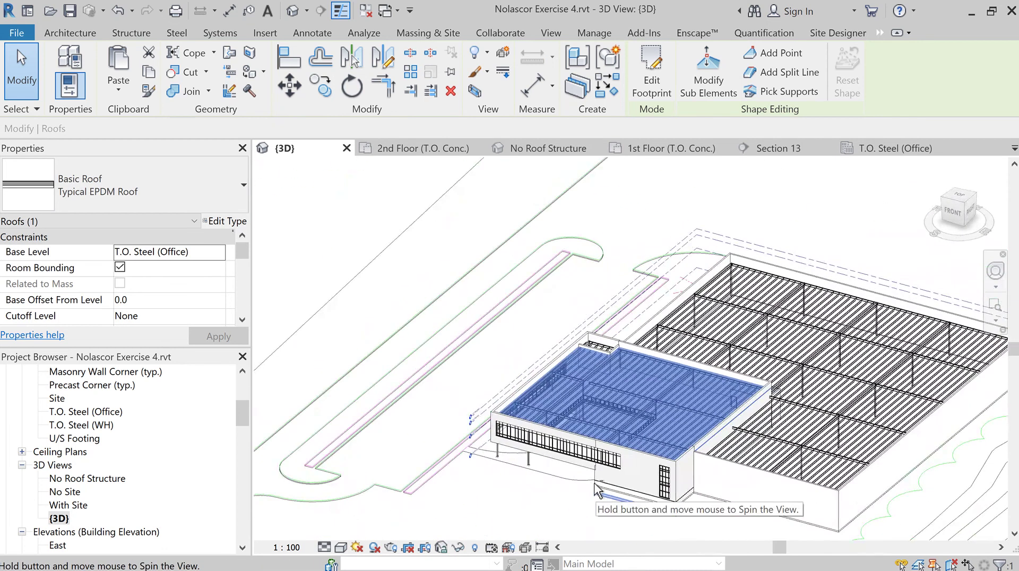
{"action": "scroll", "coordinate": [657, 469], "scroll_direction": "up", "scroll_amount": 3}
{"action": "scroll", "coordinate": [657, 470], "scroll_direction": "up", "scroll_amount": 2}
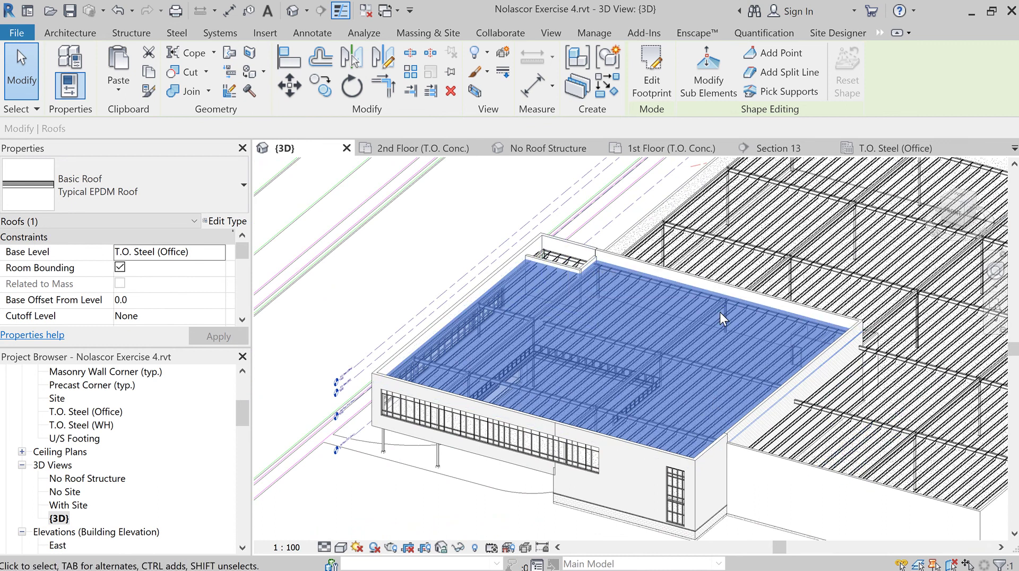
{"action": "scroll", "coordinate": [754, 350], "scroll_direction": "down", "scroll_amount": 2}
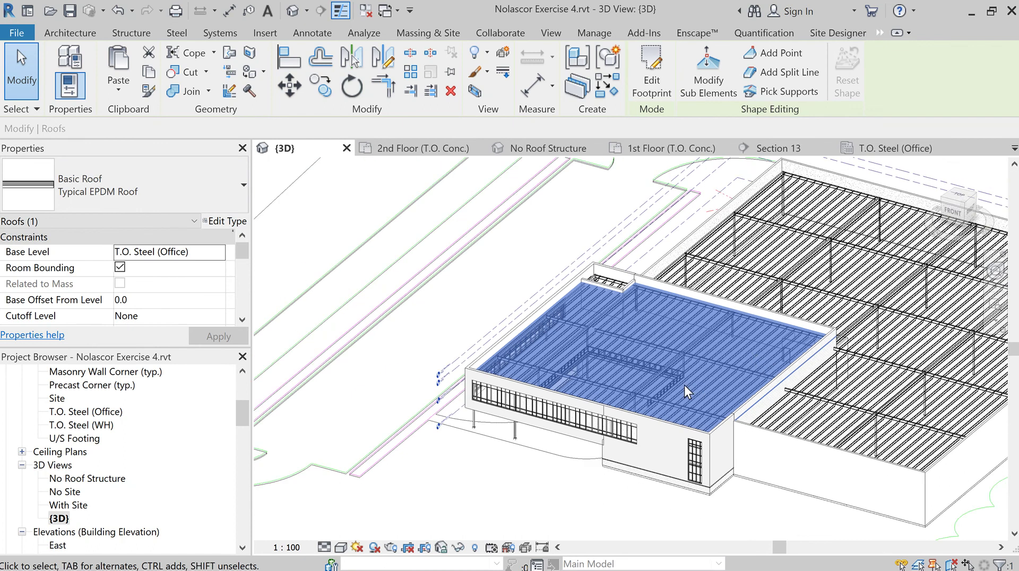